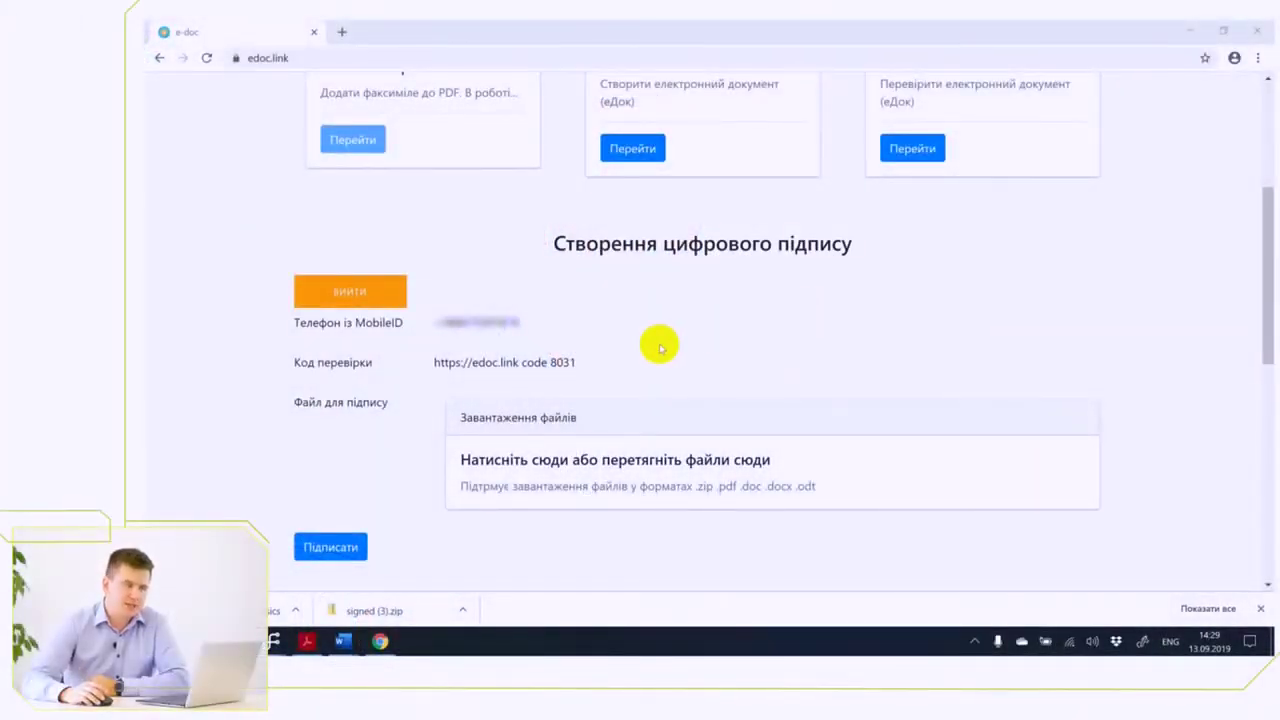
Attach the contract template and АКТ про надання послуг.docx from Downloads for signing
left_click(557, 476)
scroll(414, 177, "down", 3)
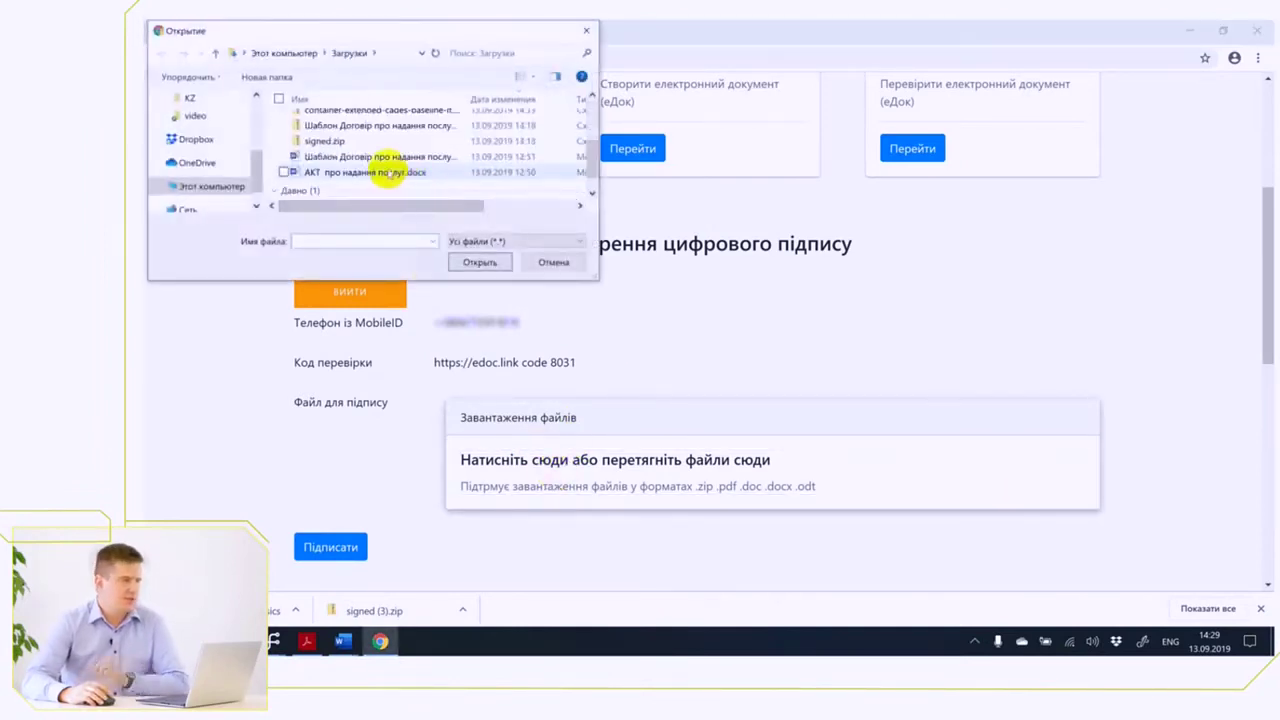
left_click(370, 157)
left_click(391, 171, "ctrl")
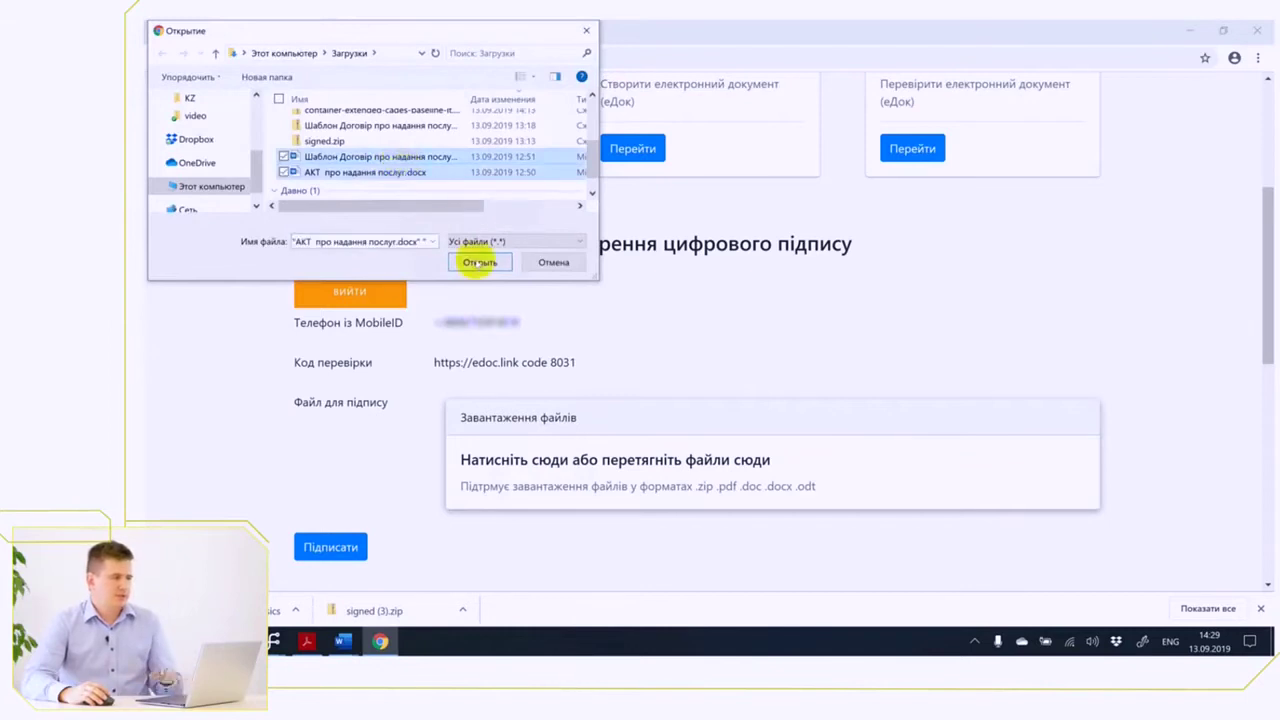
left_click(479, 262)
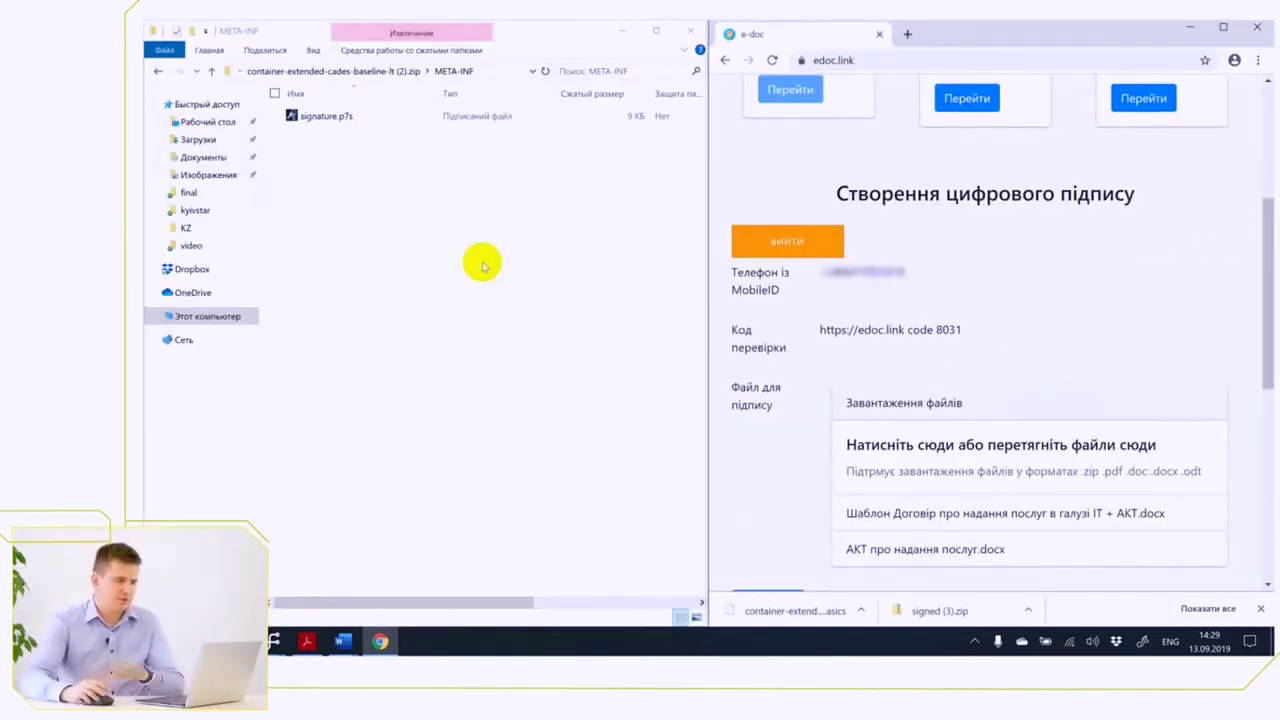
Start signing both documents and place the Samsung Flow phone mirror beside the browser
scroll(937, 434, "down", 3)
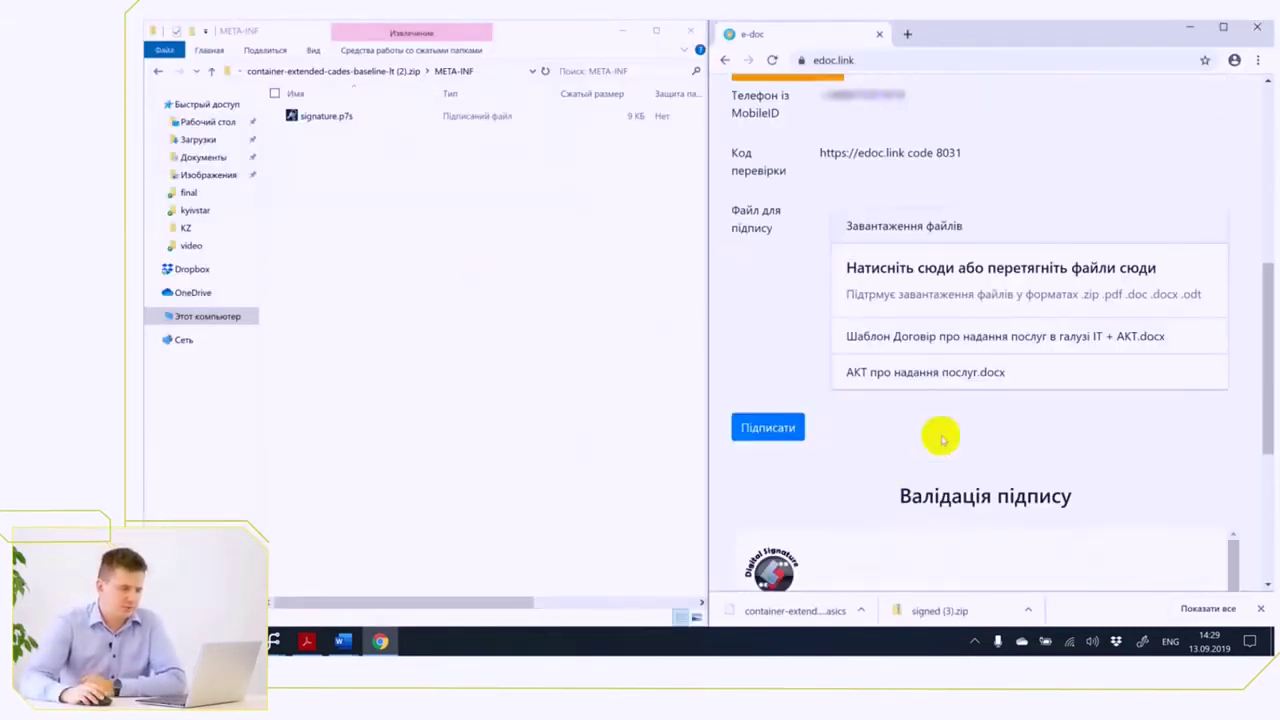
left_click(777, 382)
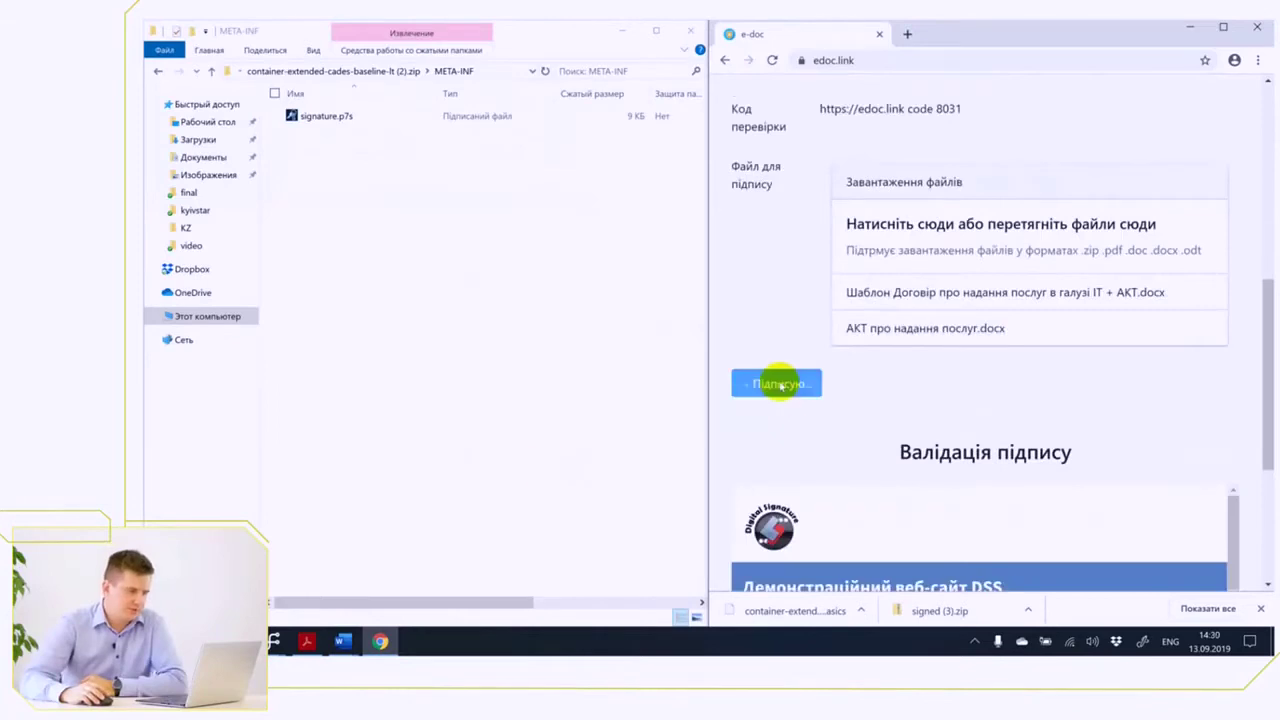
left_click(273, 640)
left_click_drag(1068, 47, 375, 20)
left_click_drag(822, 460, 709, 550)
double_click(908, 28)
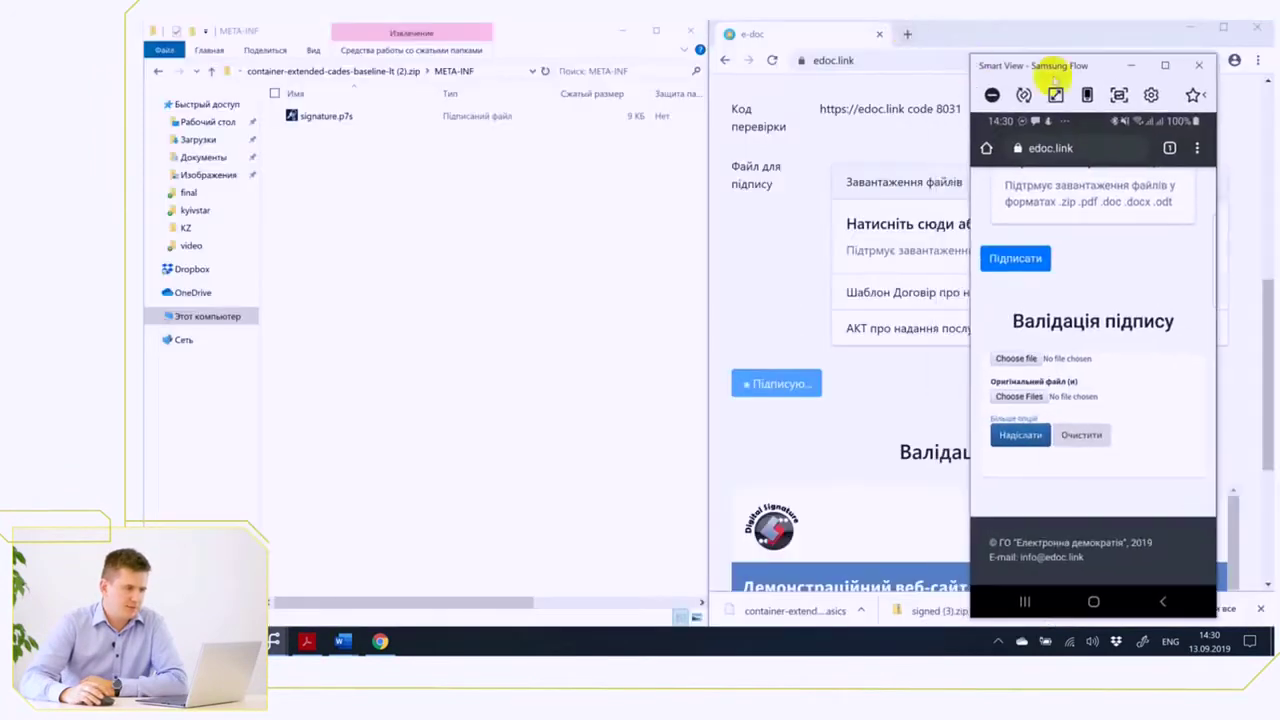
left_click_drag(1073, 66, 329, 27)
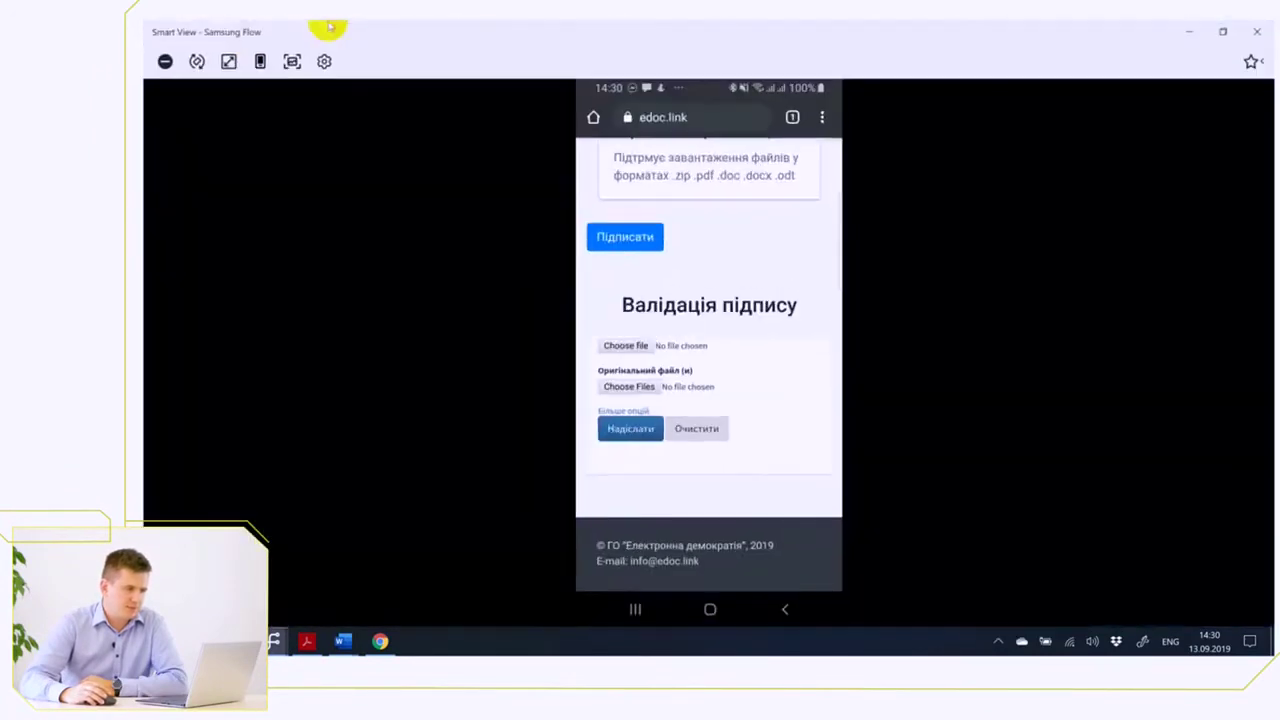
double_click(527, 26)
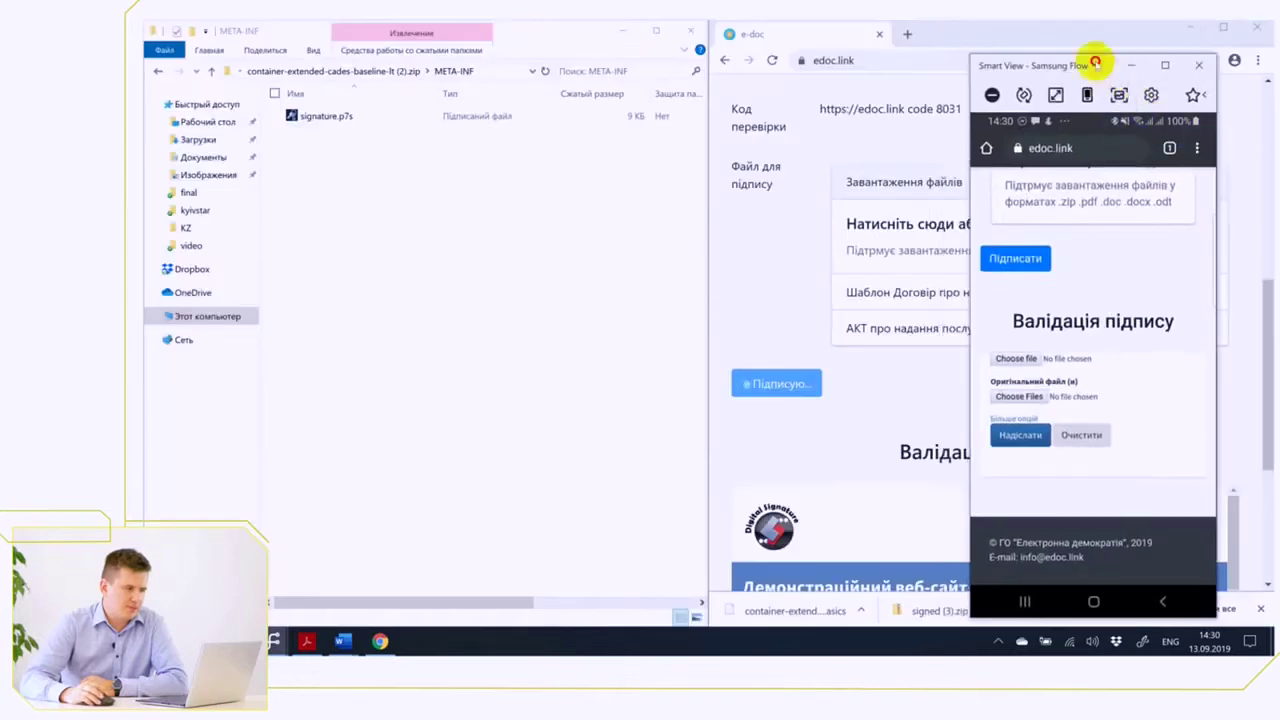
left_click_drag(1094, 54, 418, 57)
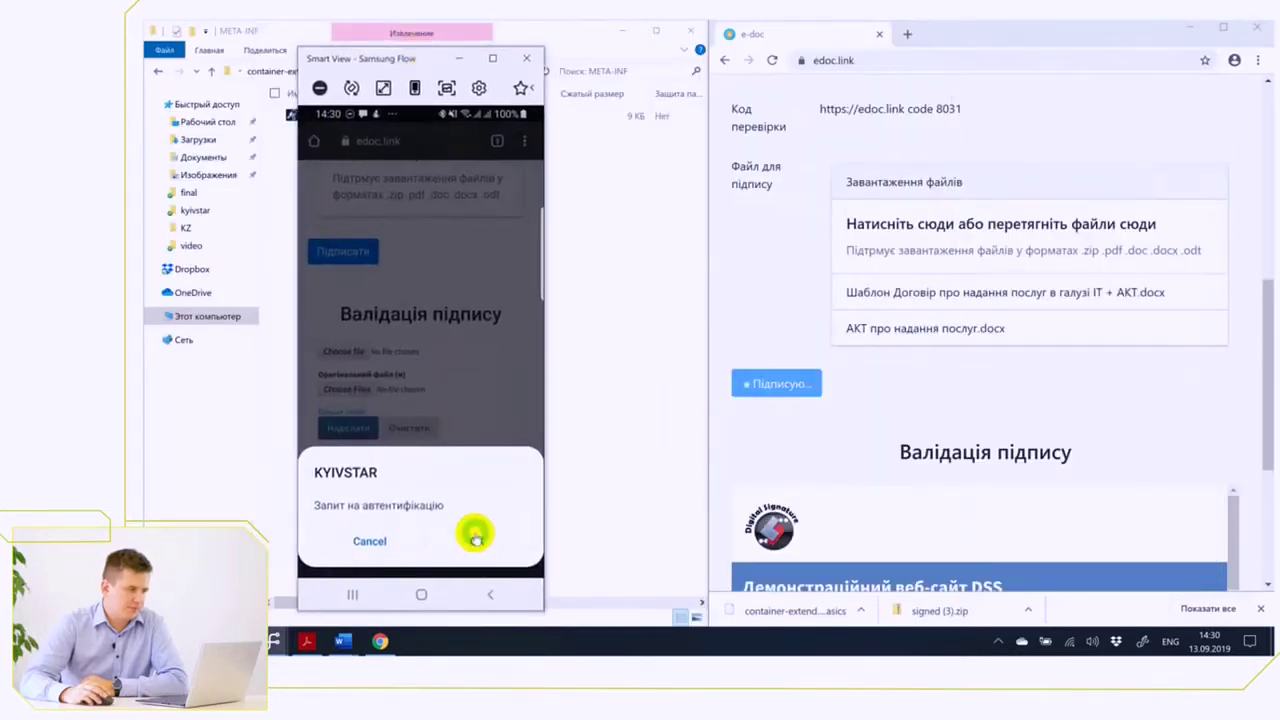
Accept the KYIVSTAR Mobile ID prompts on the phone and approve with the PIN
left_click(476, 543)
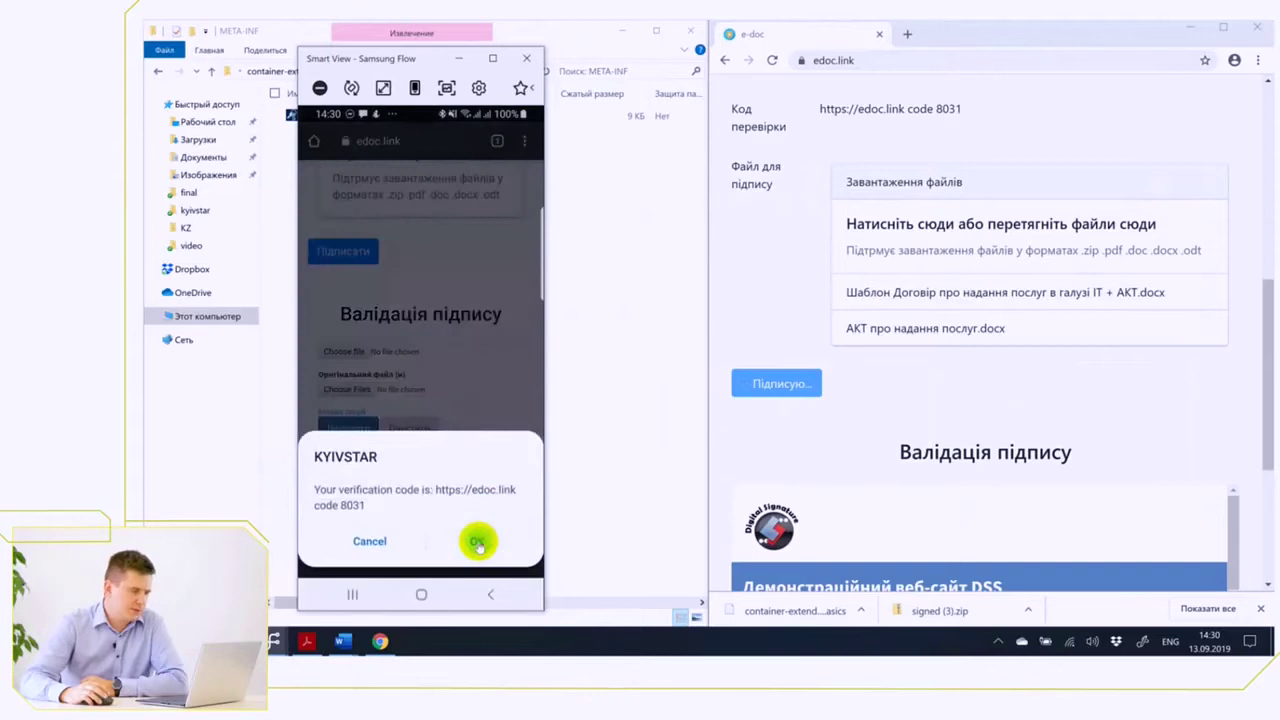
left_click(477, 540)
left_click(478, 543)
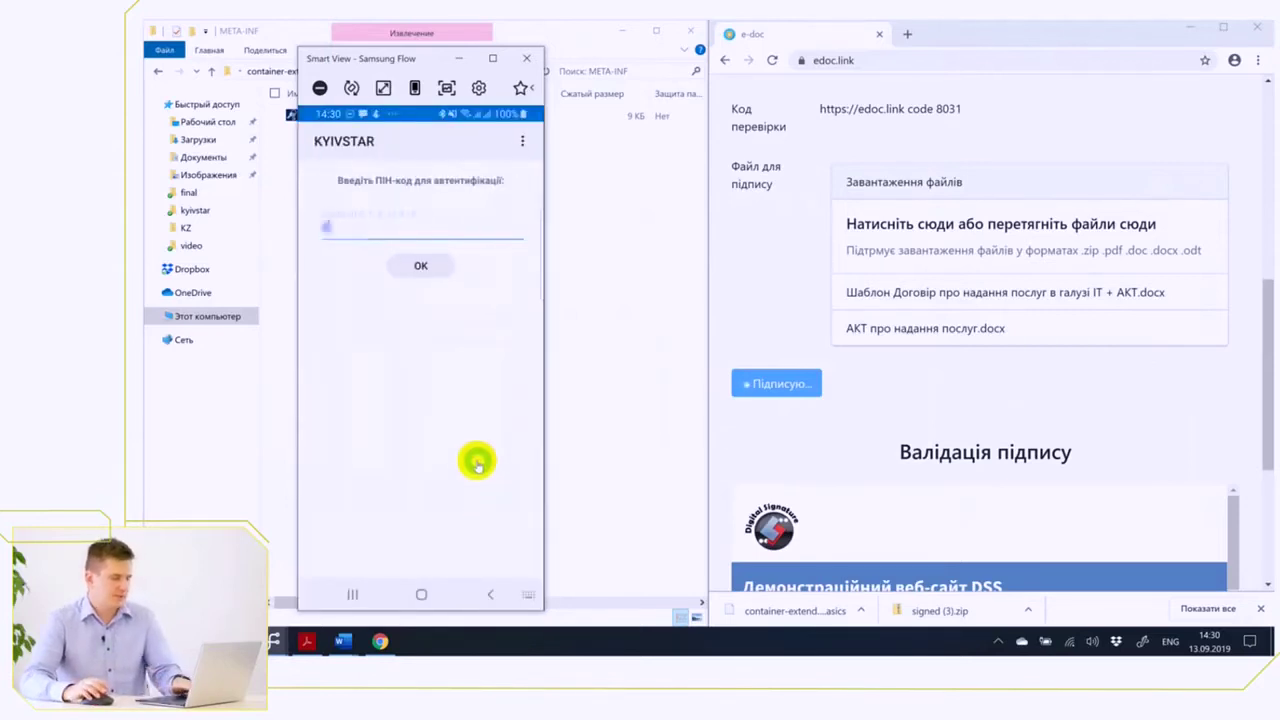
left_click(421, 265)
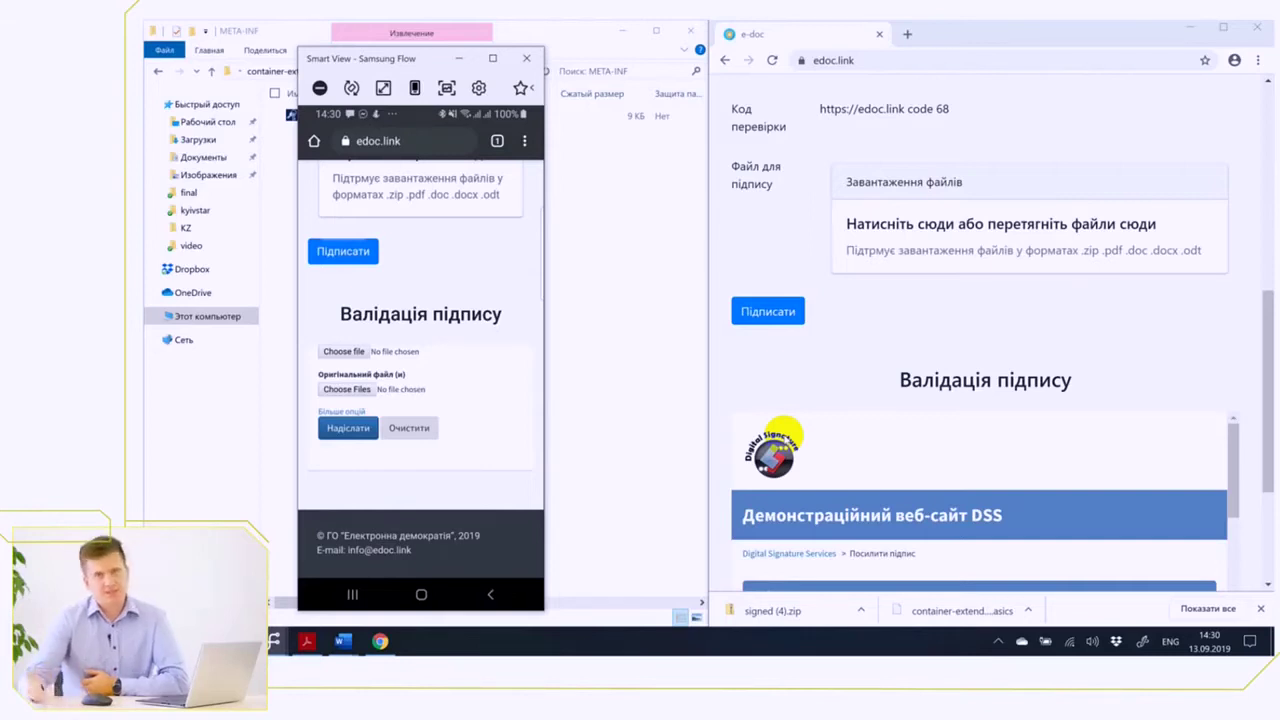
Attach signed (4).zip from Downloads to the edoc.link signing form
scroll(925, 356, "up", 3)
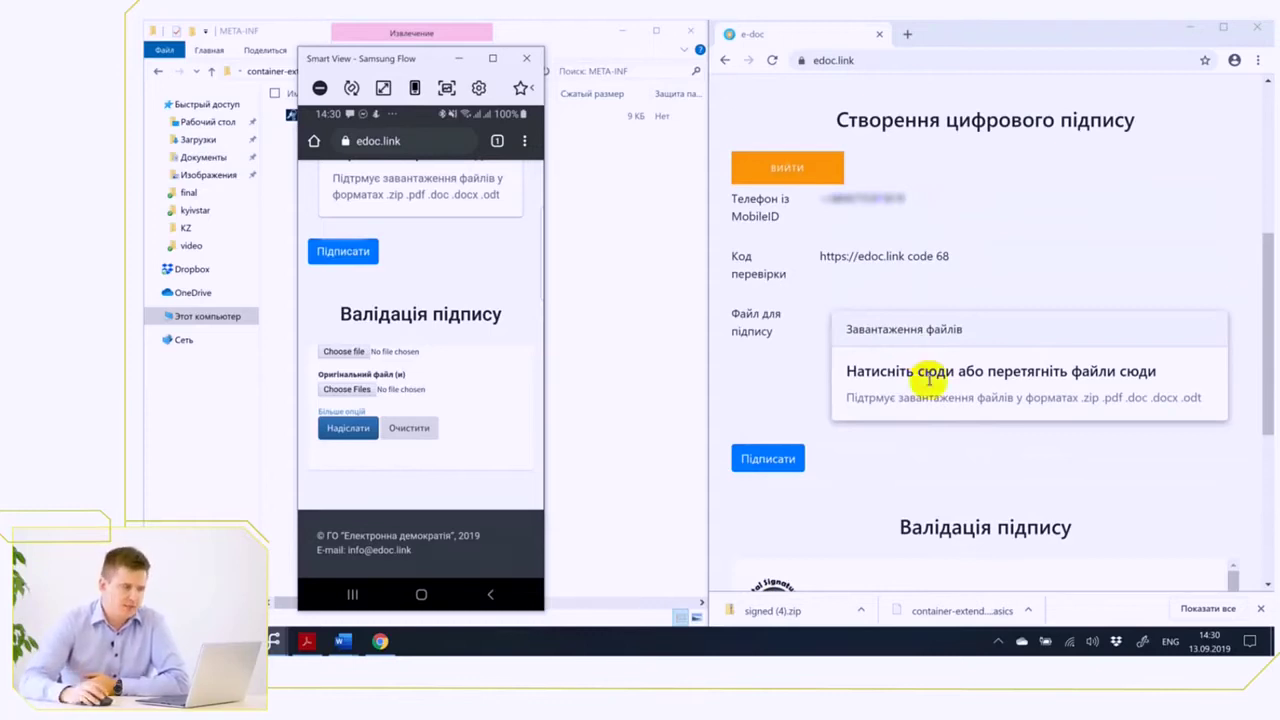
left_click(928, 377)
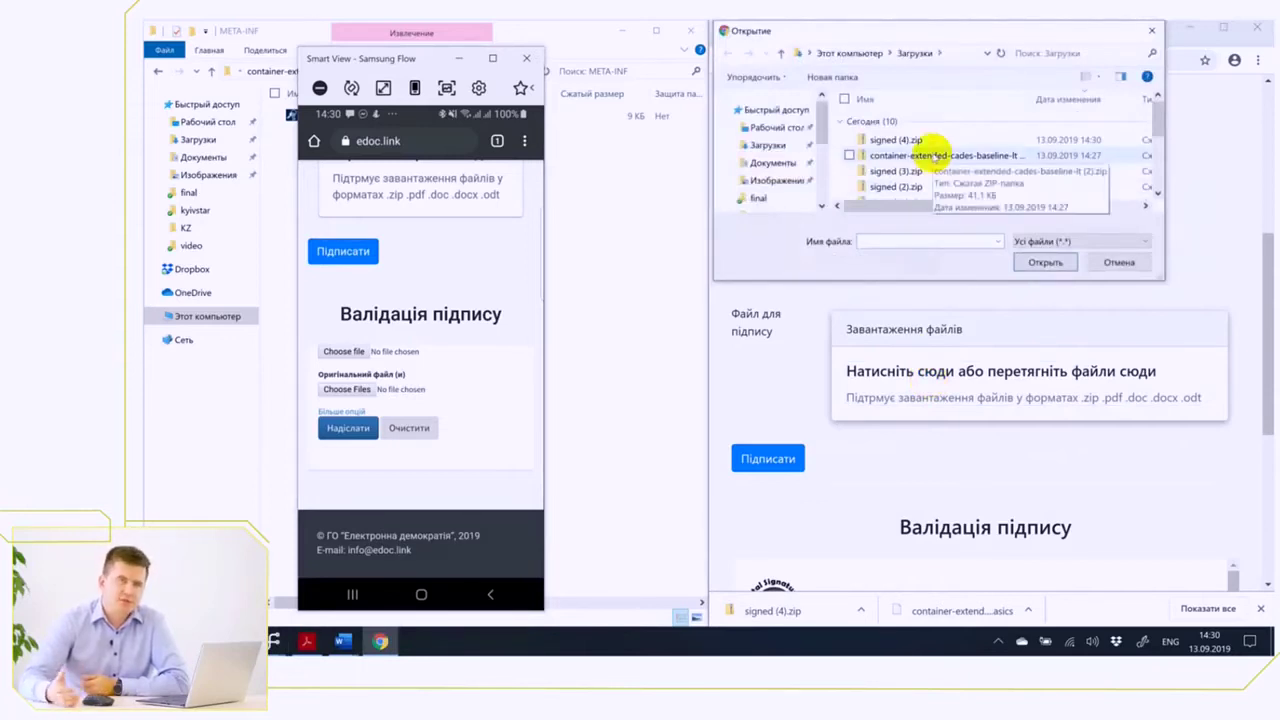
left_click(918, 141)
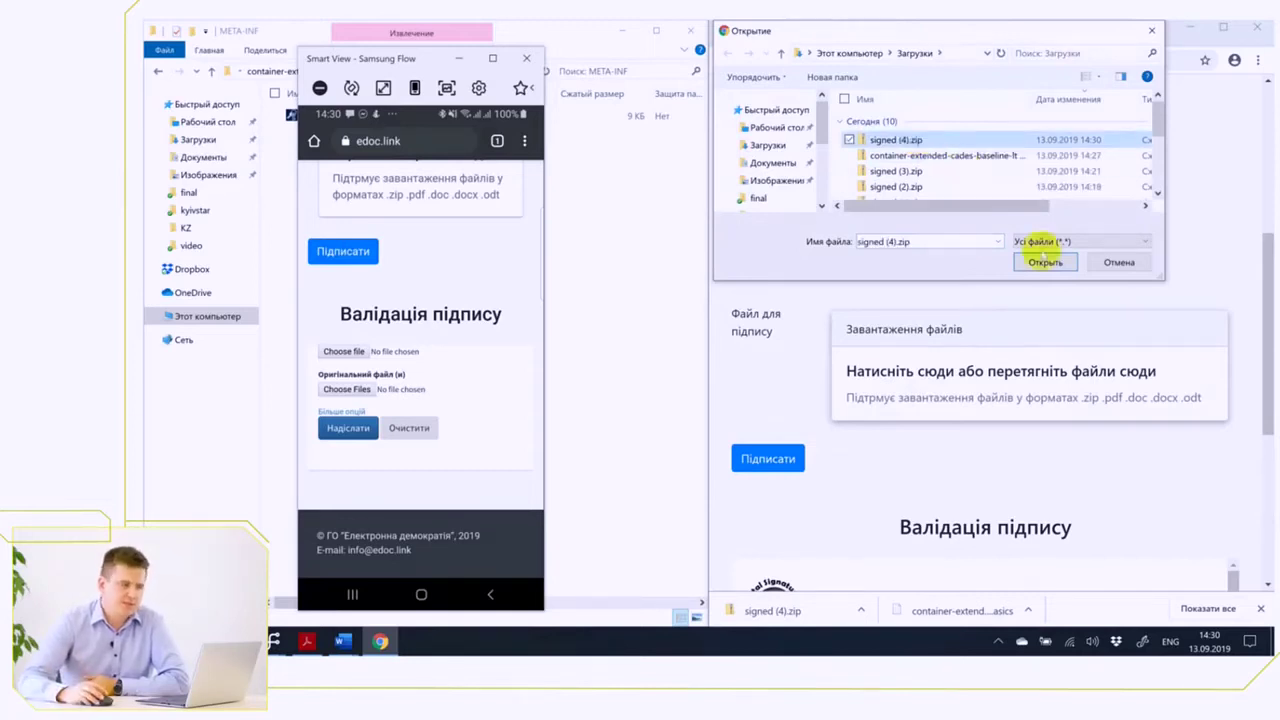
left_click(1045, 262)
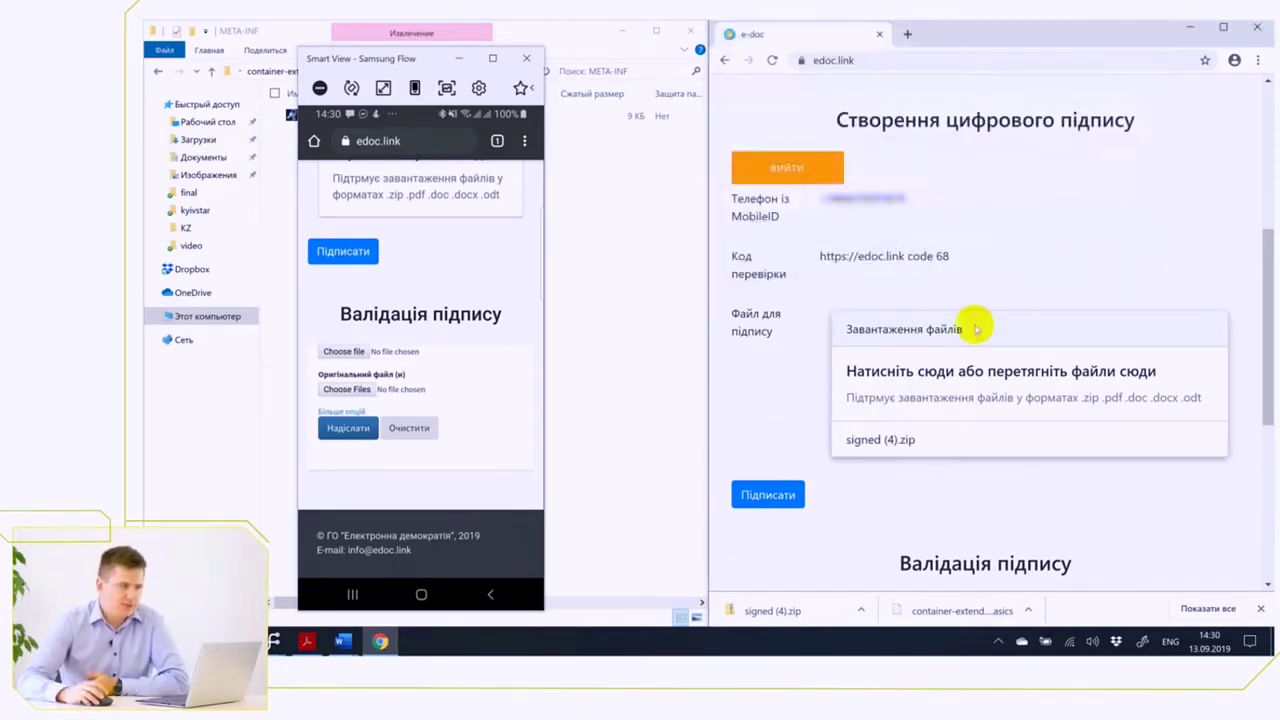
Sign signed (4).zip, accepting the authentication, code and hash prompts and entering the PIN
left_click(777, 494)
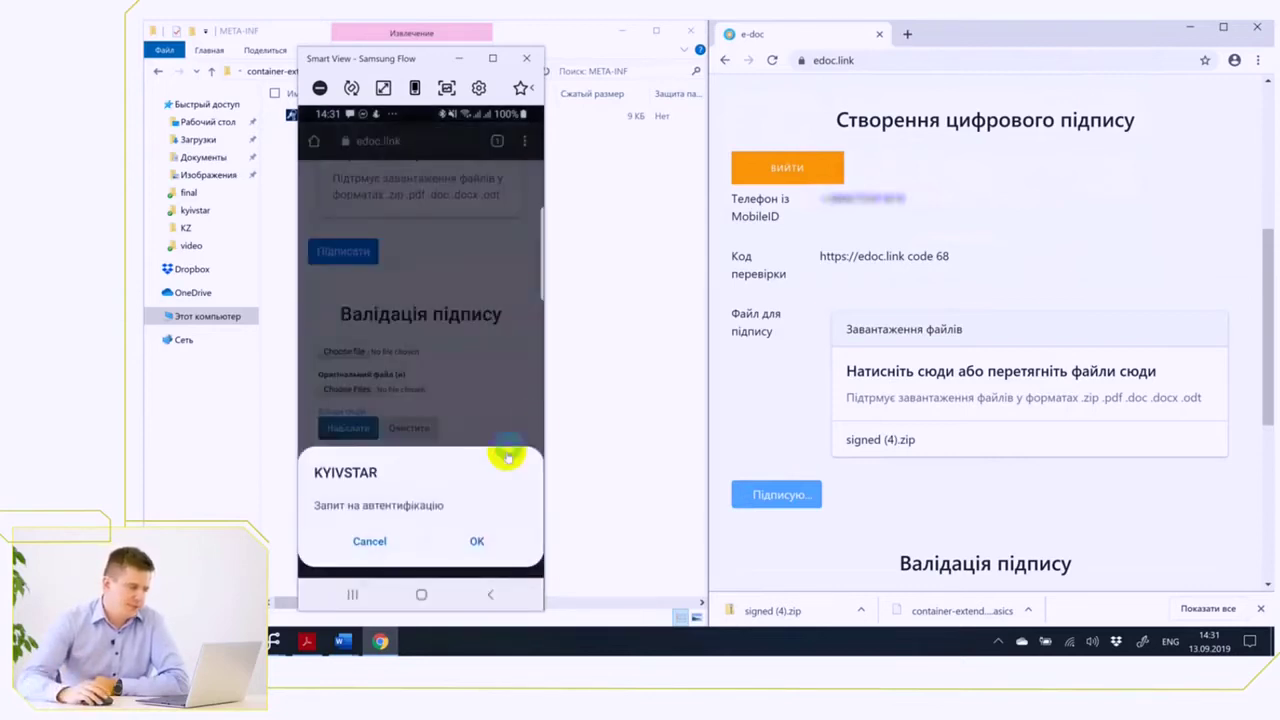
left_click(500, 541)
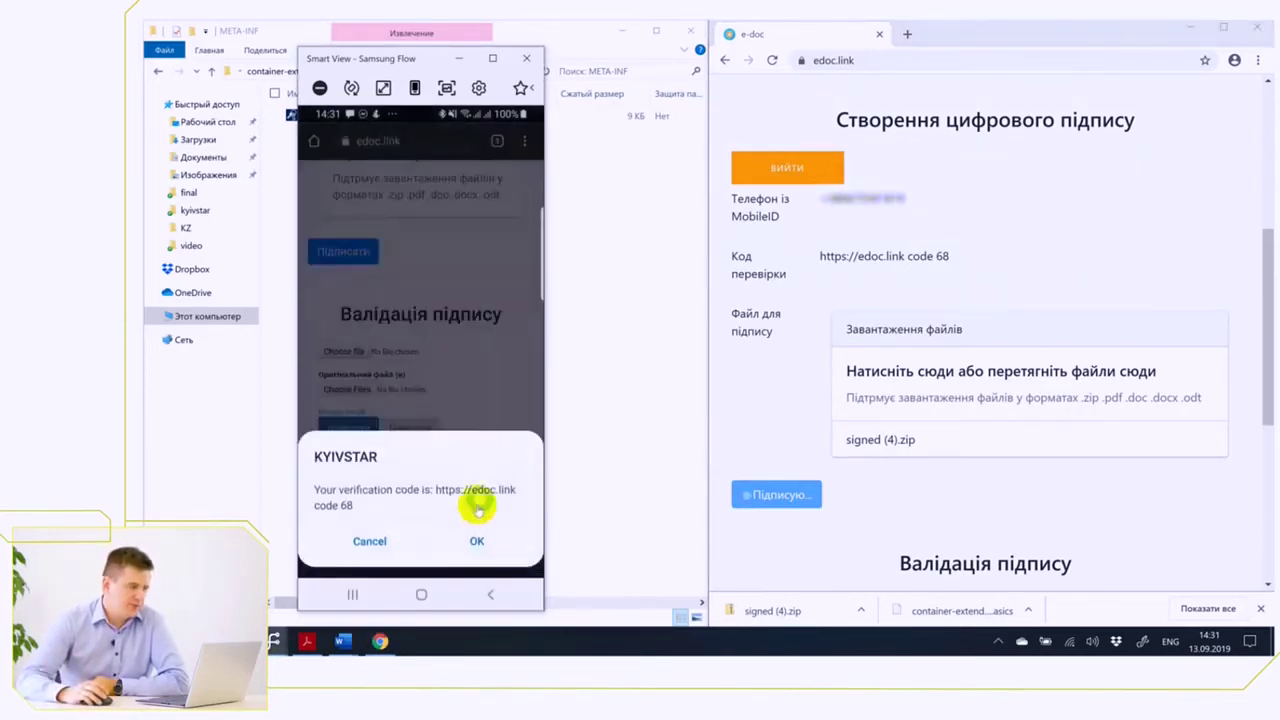
left_click(476, 543)
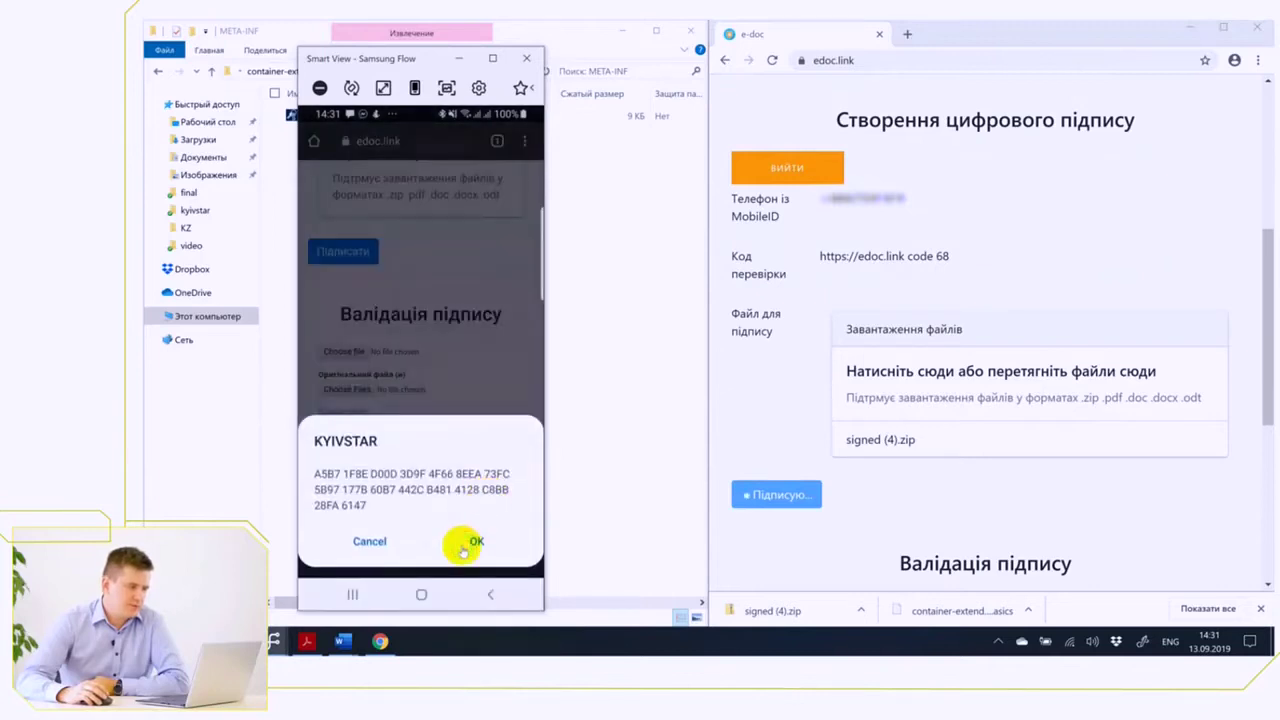
left_click(465, 543)
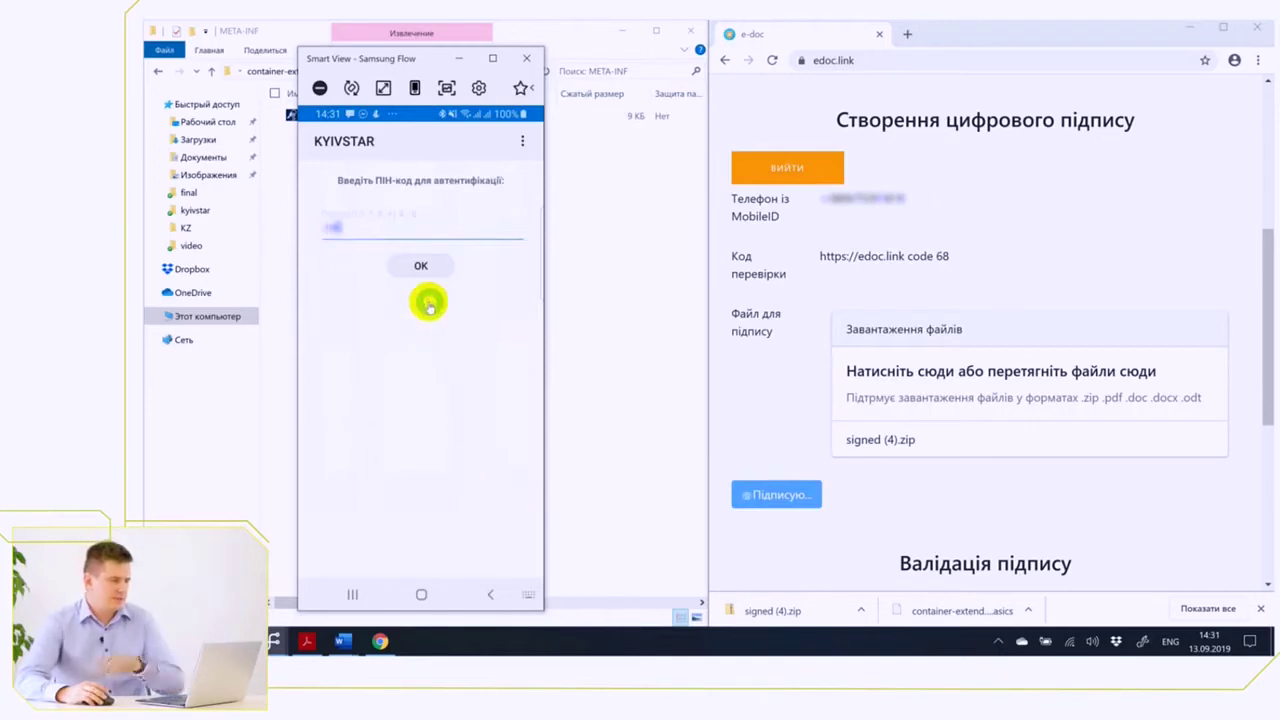
left_click(421, 265)
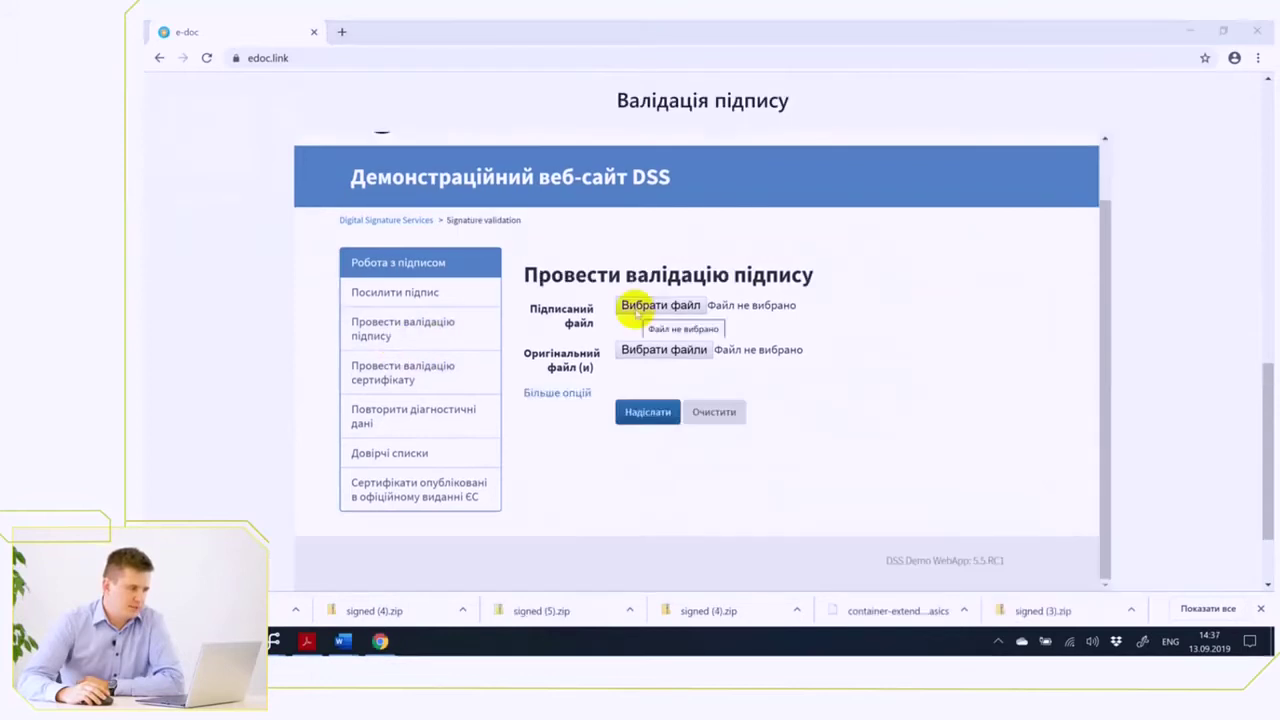
Validate signed (4).zip and check the report shows 1 valid signature of 1
left_click(630, 304)
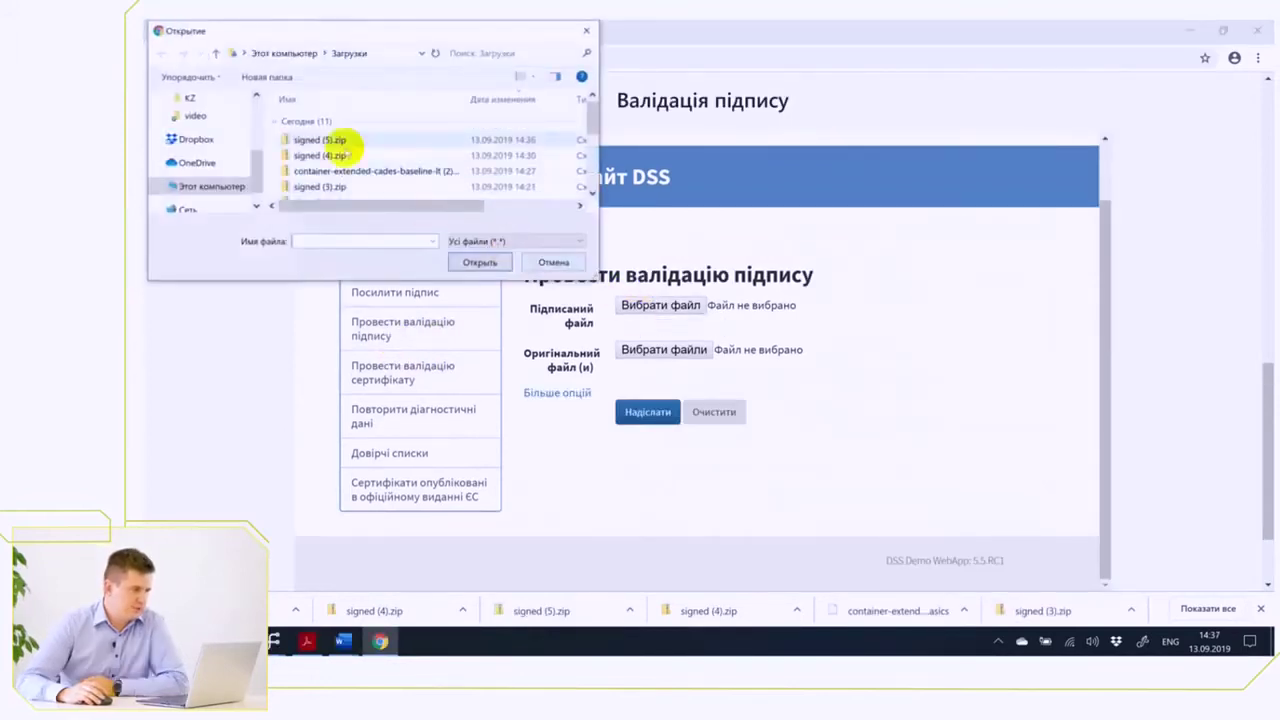
double_click(312, 157)
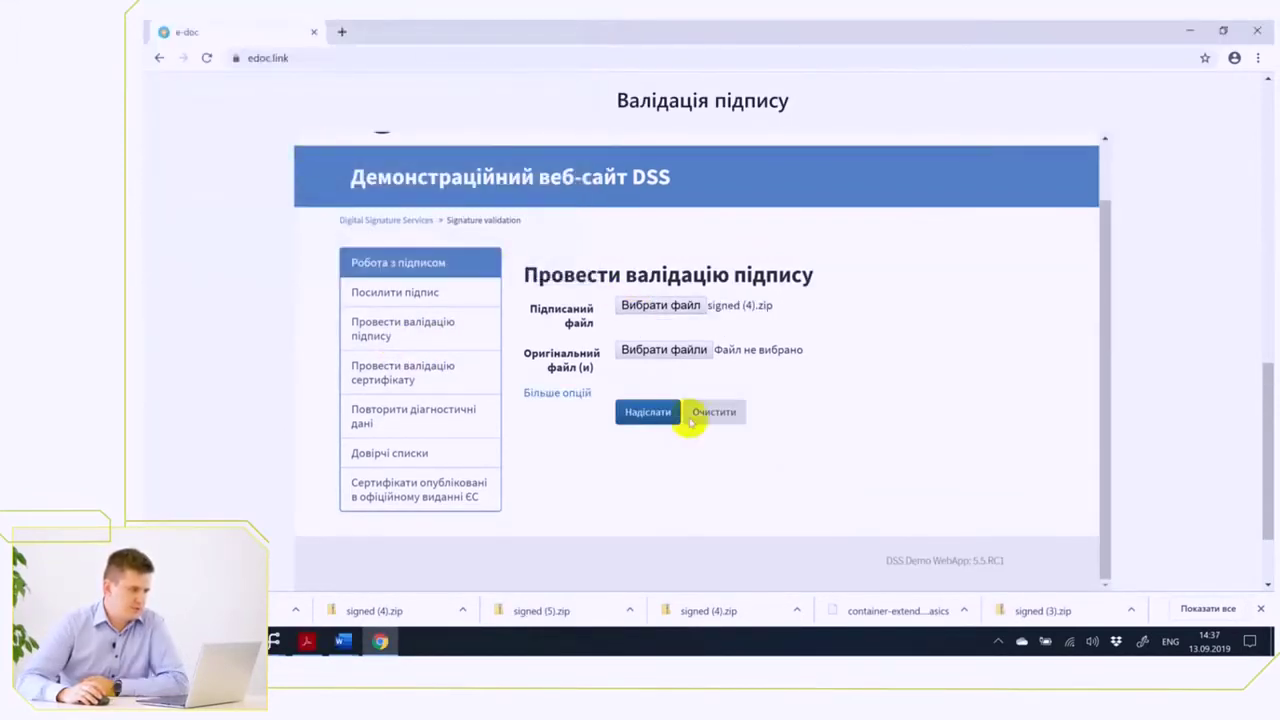
left_click(650, 418)
scroll(655, 420, "down", 10)
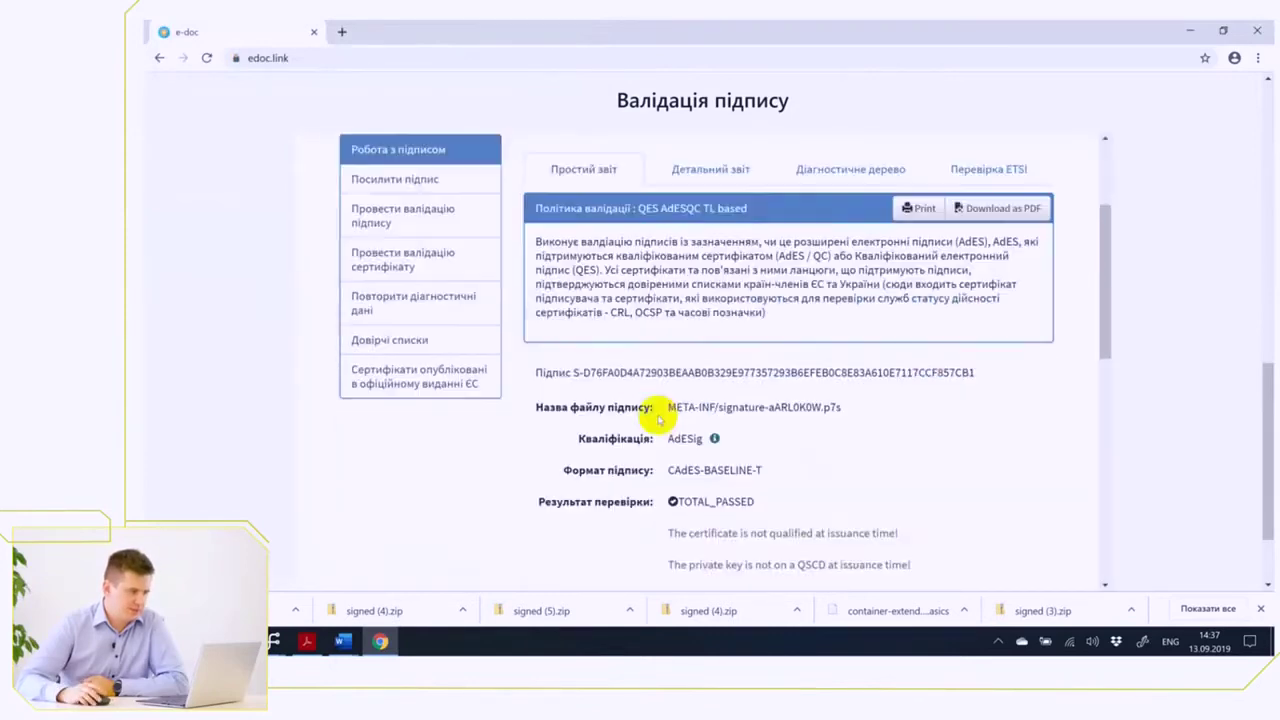
left_click_drag(670, 438, 800, 438)
left_click(668, 440)
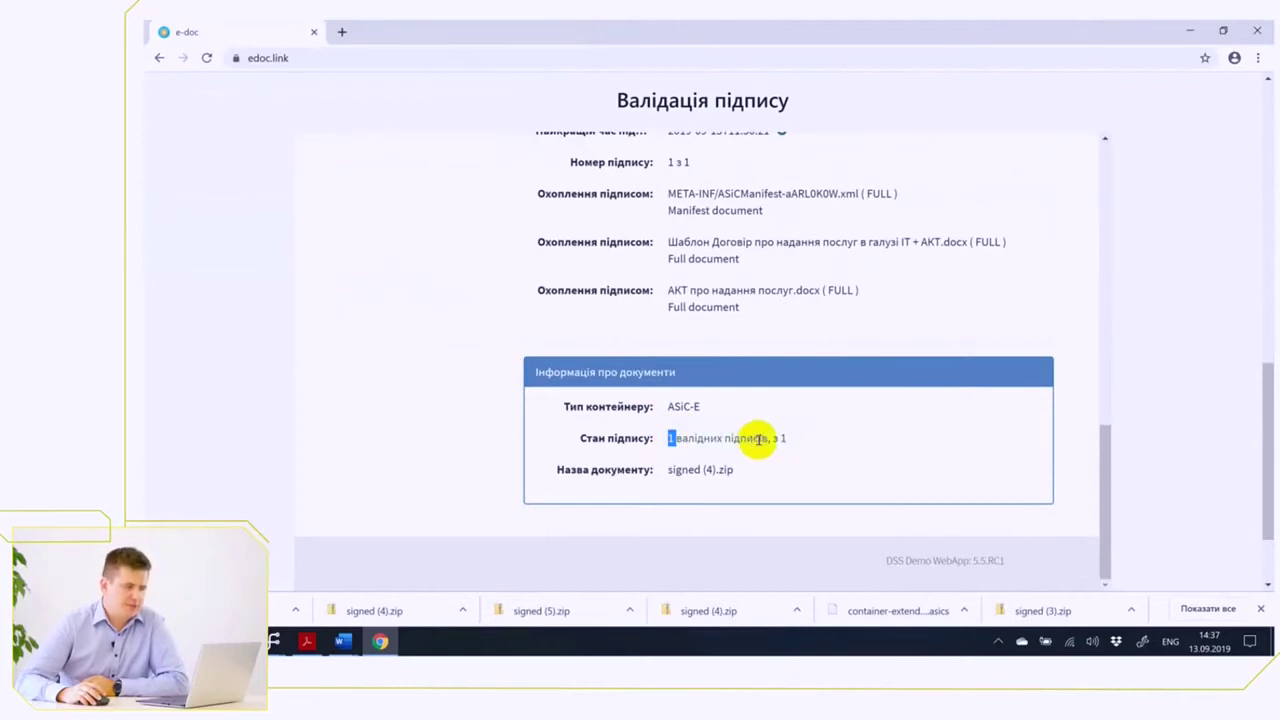
scroll(775, 445, "up", 3)
Validate signed (5).zip and check the report shows 2 valid signatures of 2
scroll(787, 457, "up", 10)
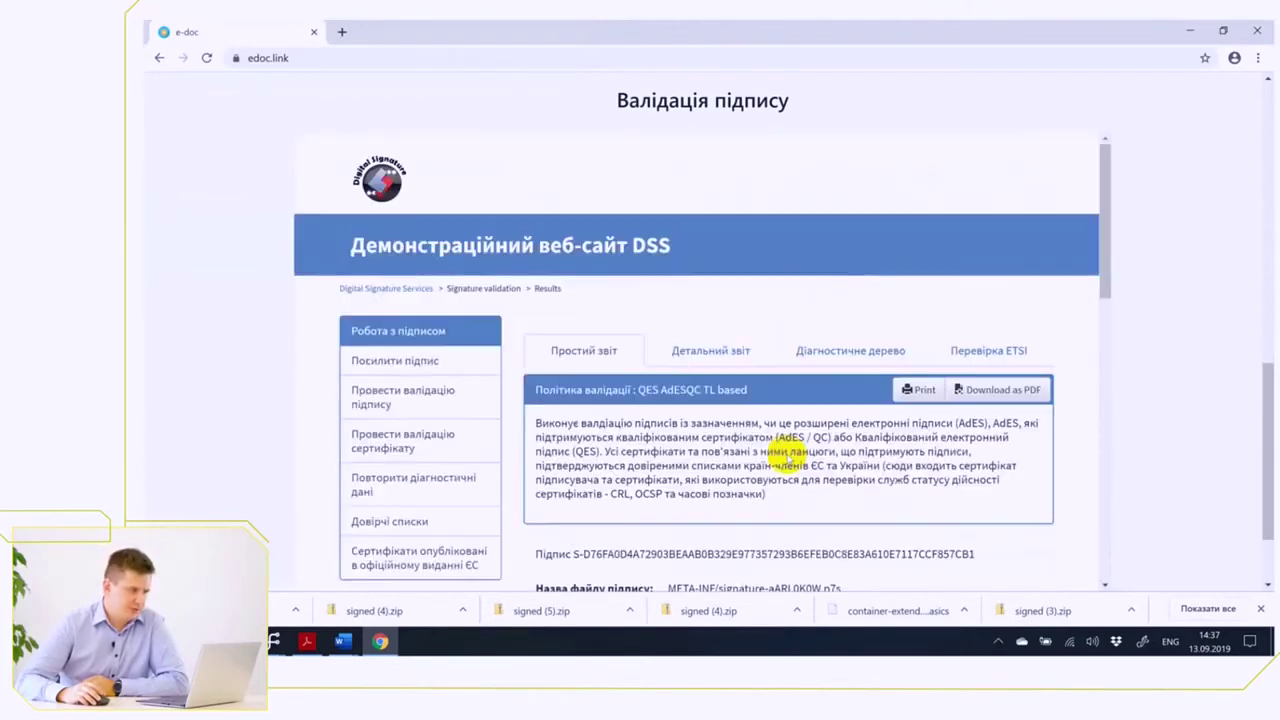
left_click(405, 396)
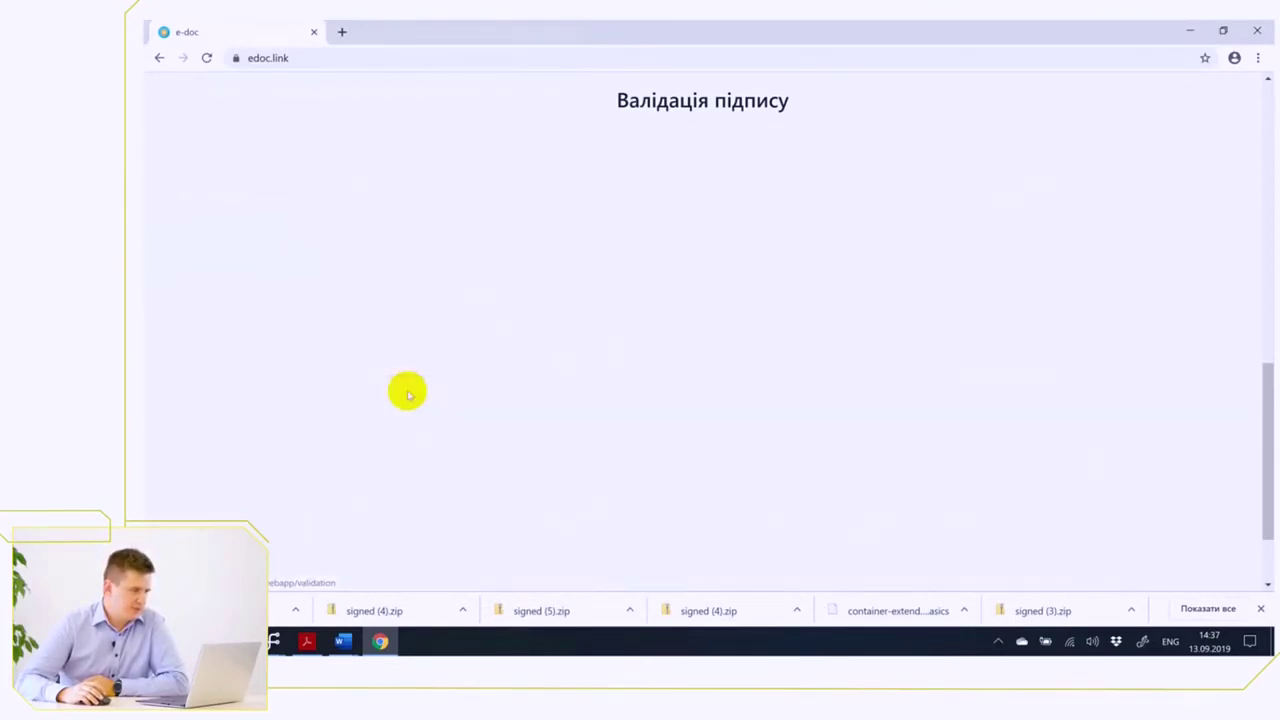
left_click(653, 375)
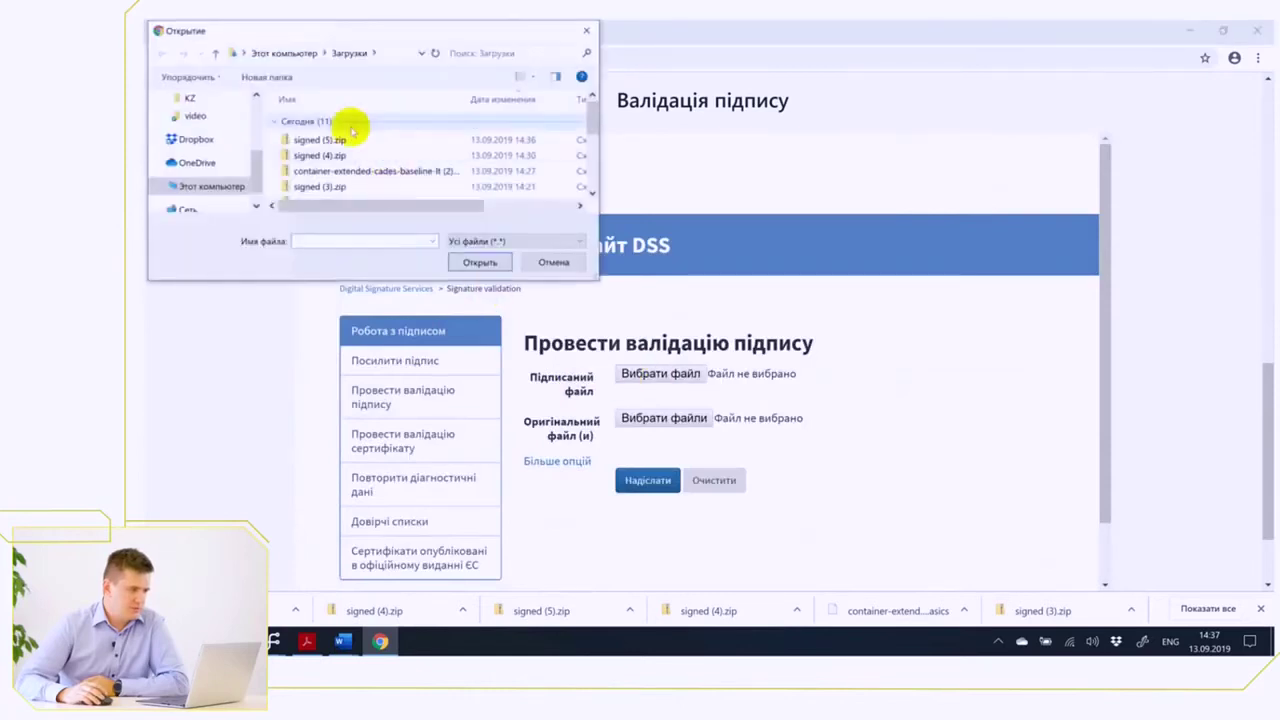
double_click(365, 141)
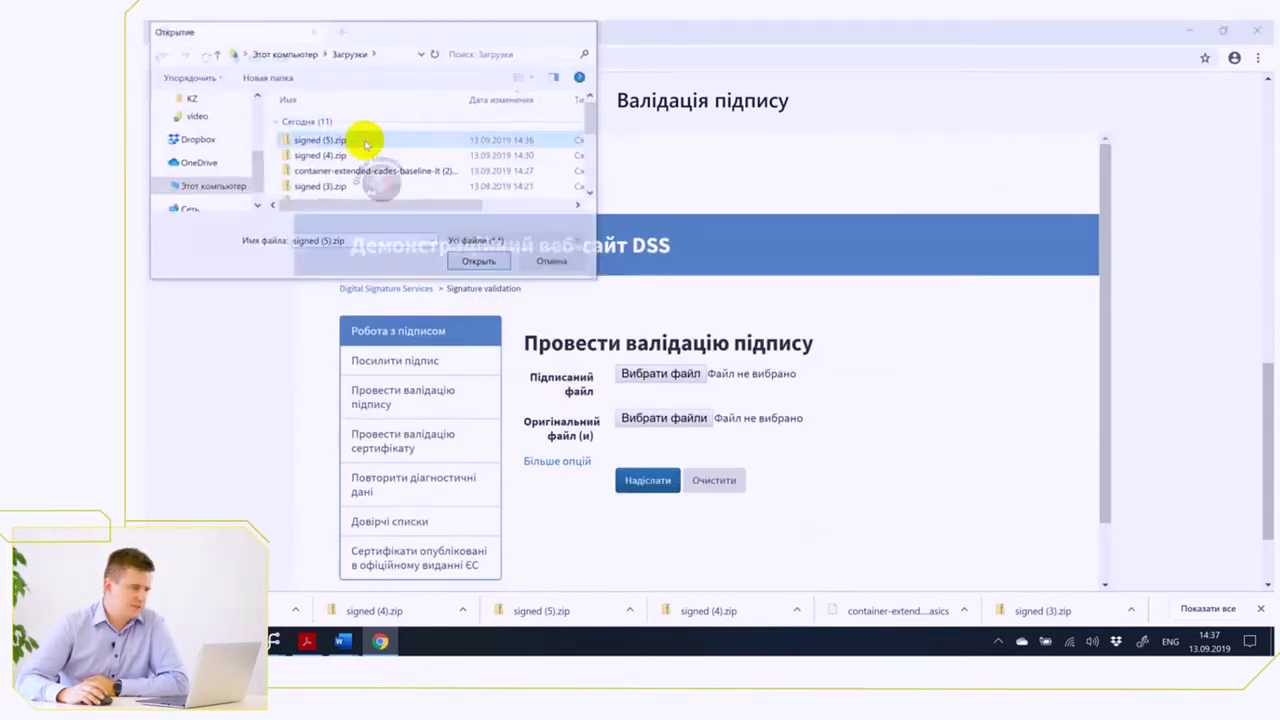
left_click(648, 488)
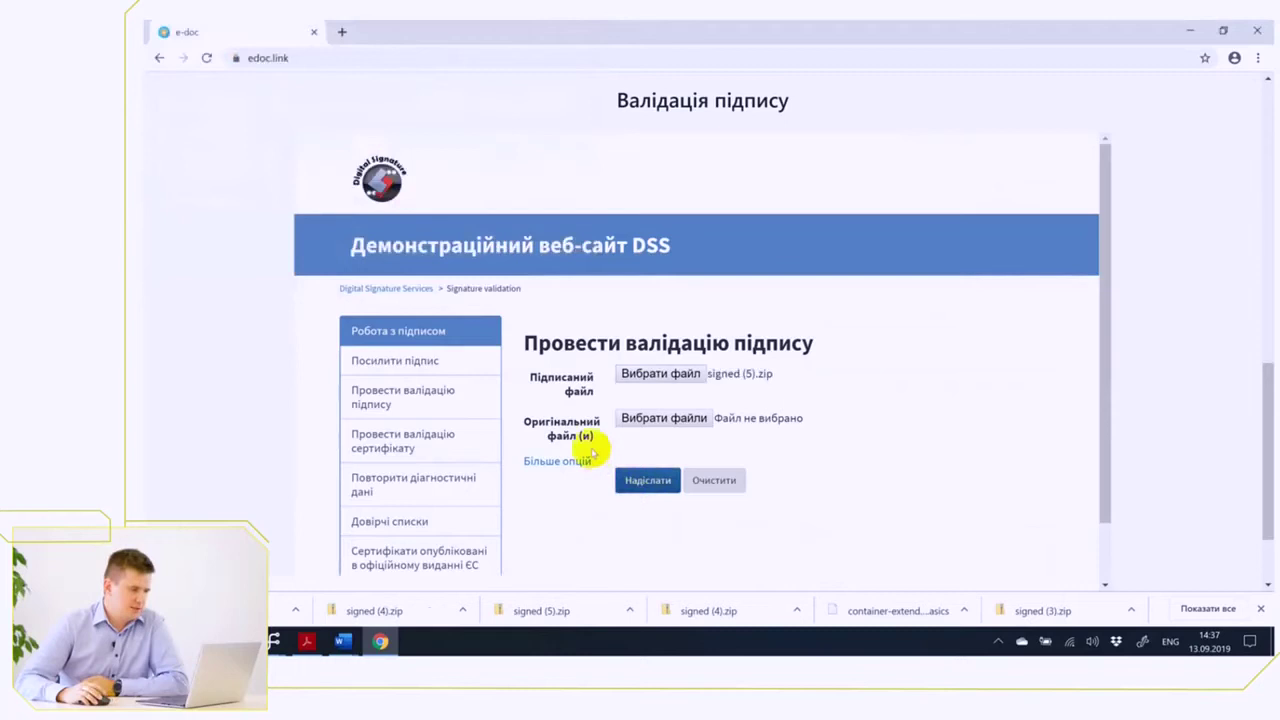
scroll(580, 448, "down", 4)
scroll(577, 445, "down", 10)
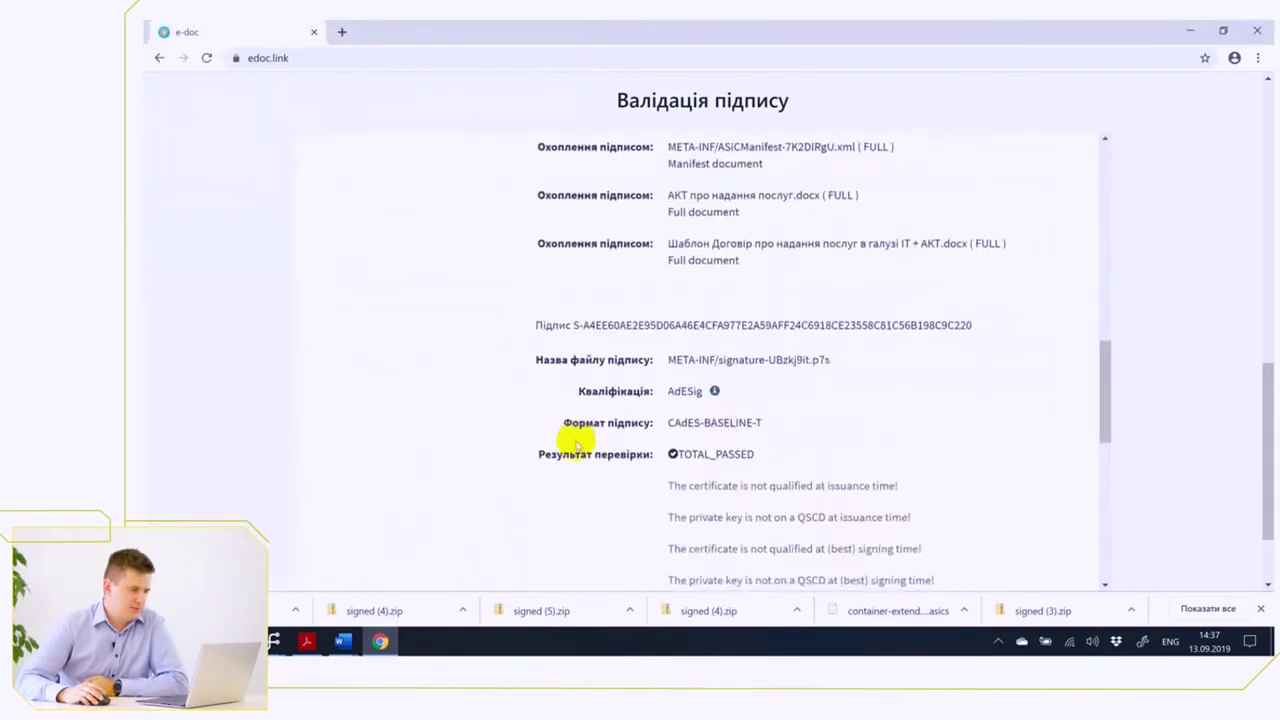
left_click_drag(668, 438, 811, 440)
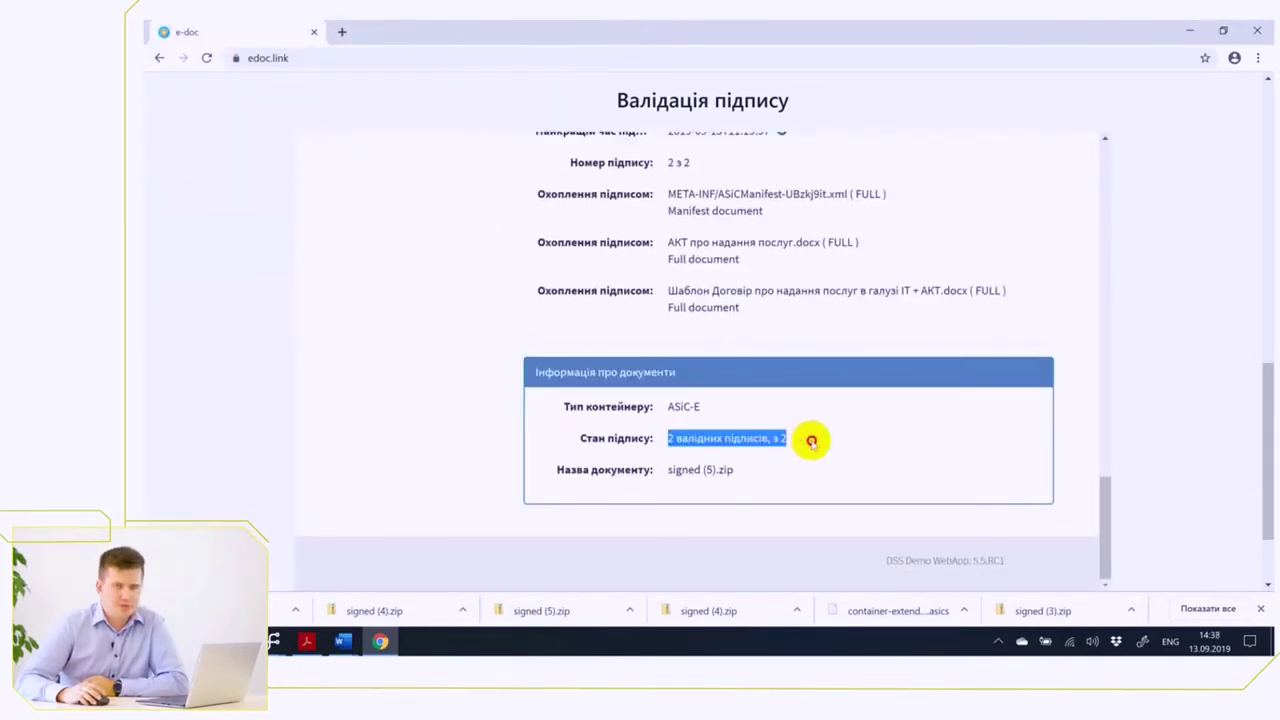
Review each signature's file names and details in the validation report
scroll(551, 372, "up", 5)
scroll(550, 376, "up", 1)
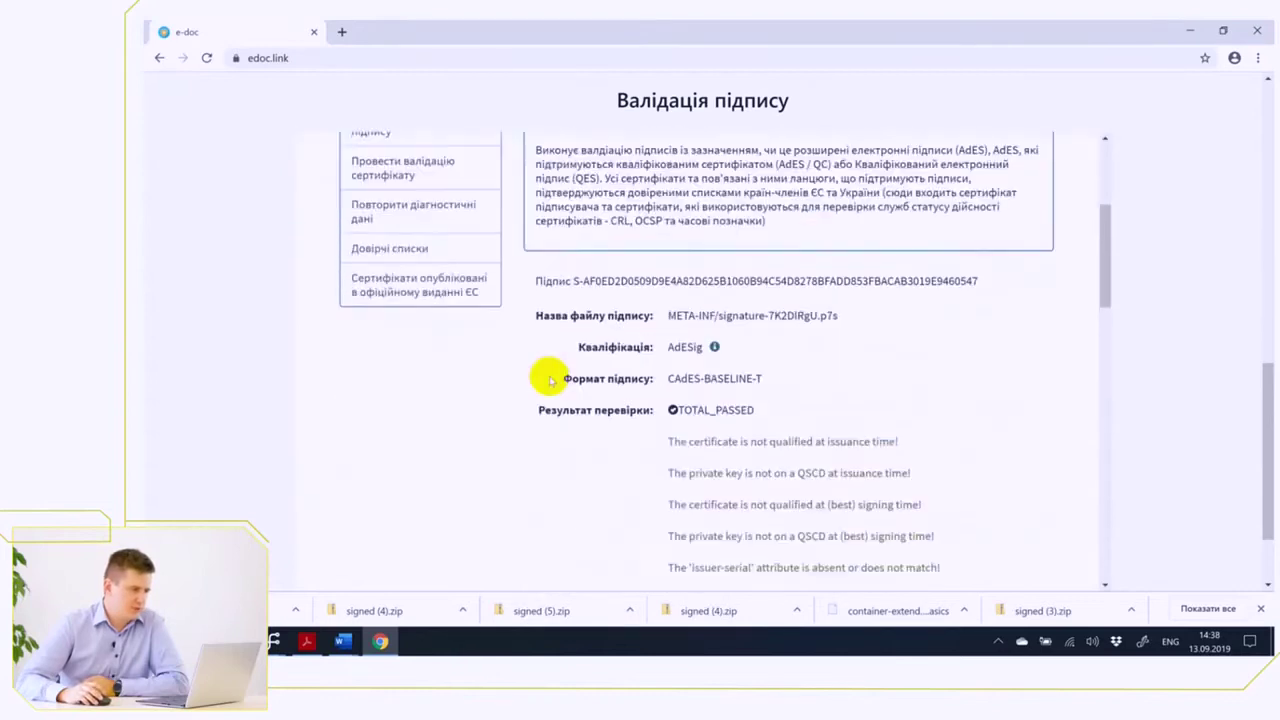
scroll(620, 320, "down", 2)
left_click_drag(666, 198, 839, 192)
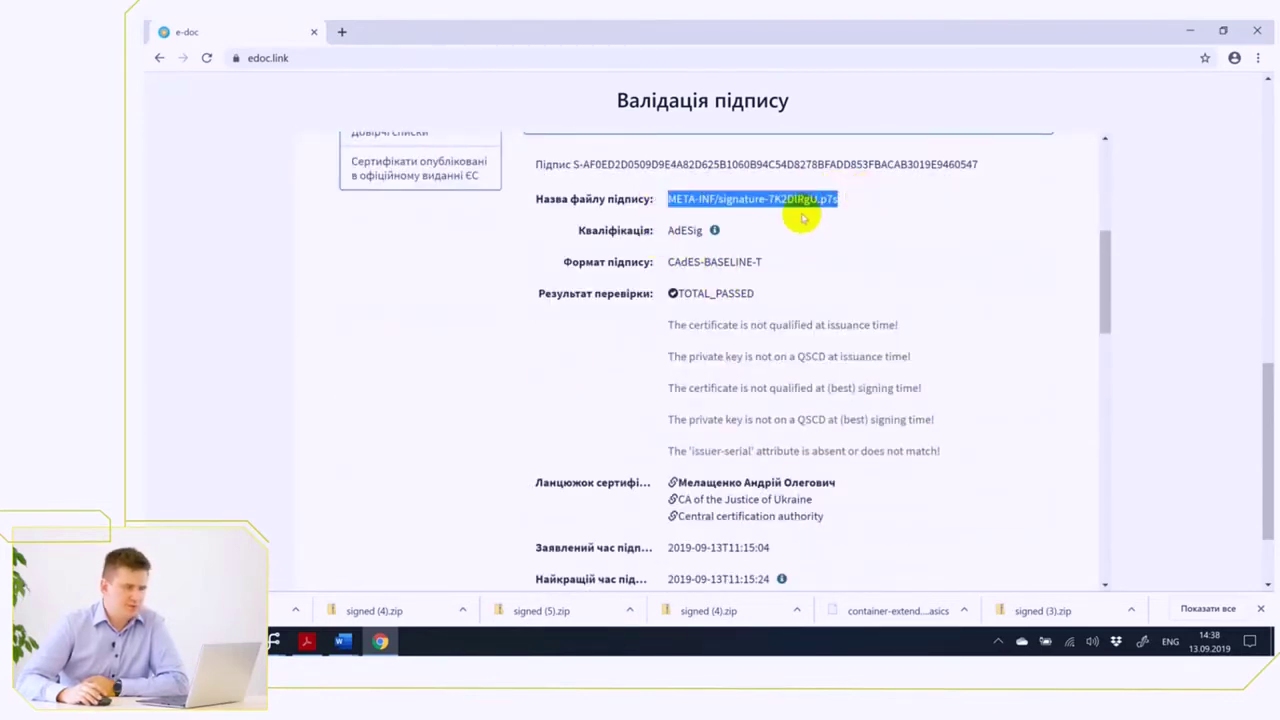
left_click(673, 295)
left_click_drag(673, 295, 757, 294)
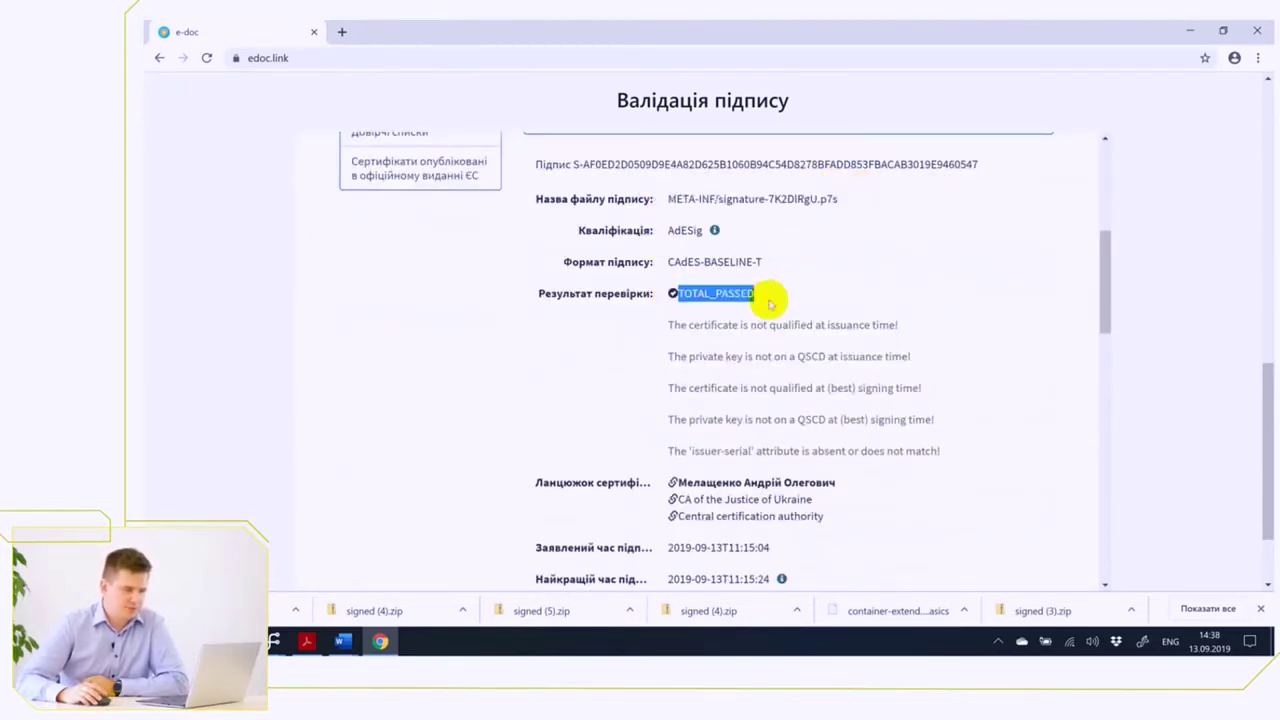
scroll(751, 329, "down", 2)
left_click_drag(677, 262, 846, 265)
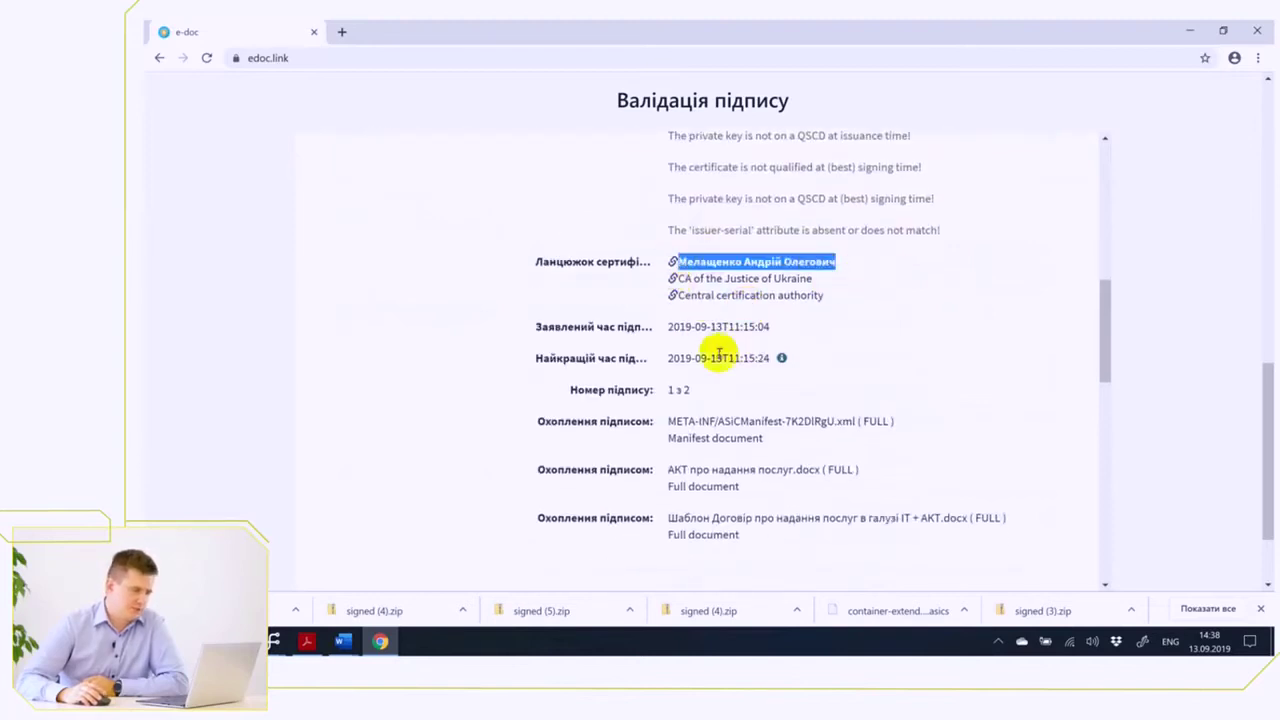
scroll(718, 352, "down", 3)
scroll(710, 350, "down", 1)
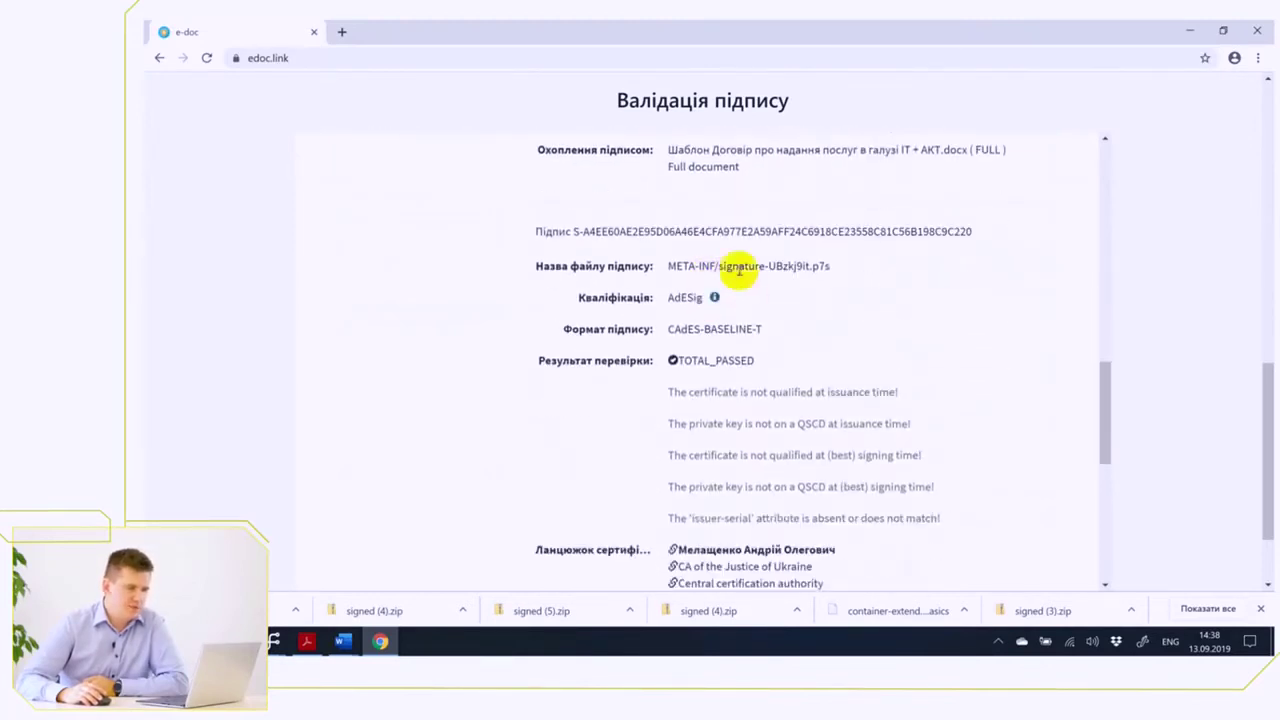
left_click_drag(716, 266, 858, 272)
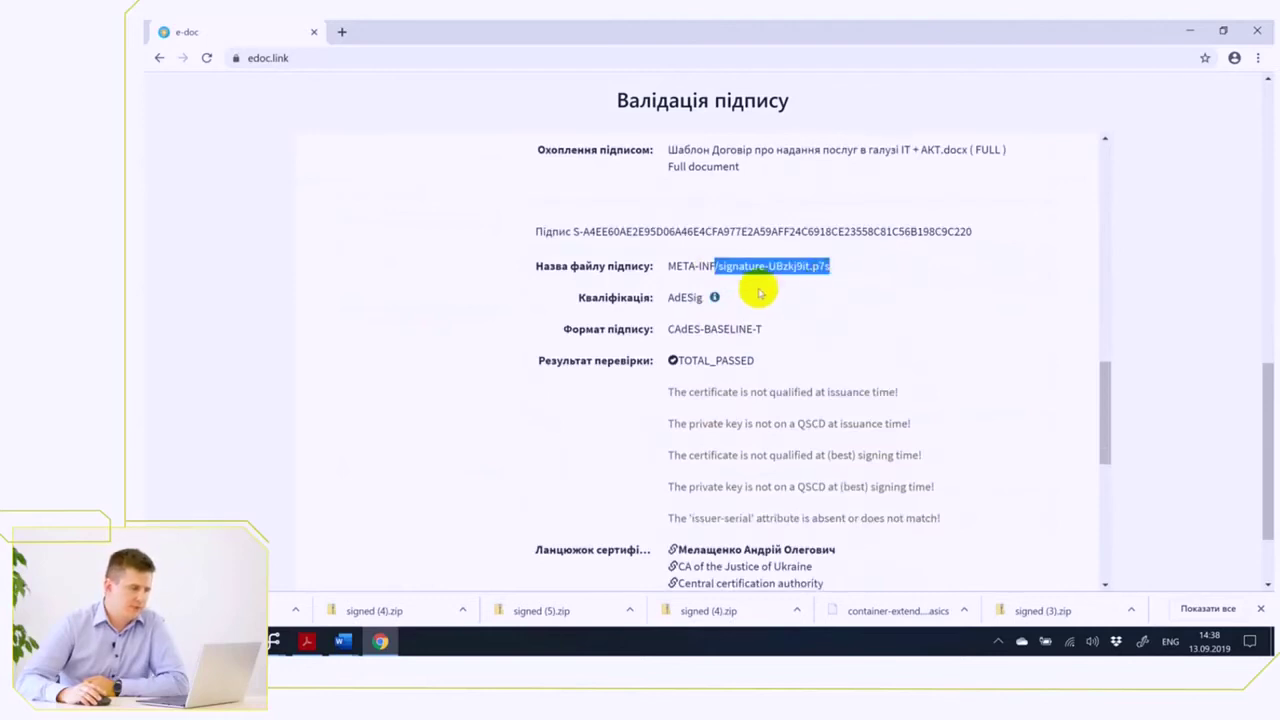
scroll(757, 286, "down", 3)
Check the signer and issuing authority in the certificate chain, then close the downloads list
left_click_drag(676, 331, 854, 363)
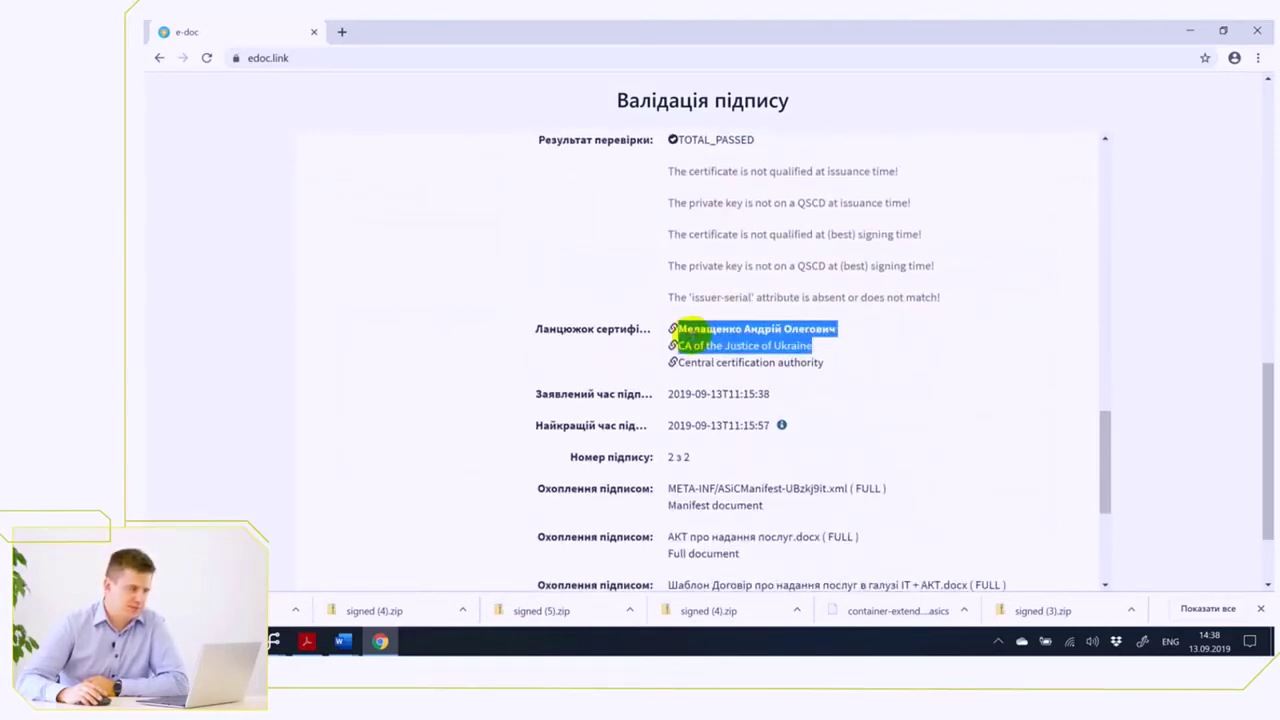
scroll(629, 371, "down", 3)
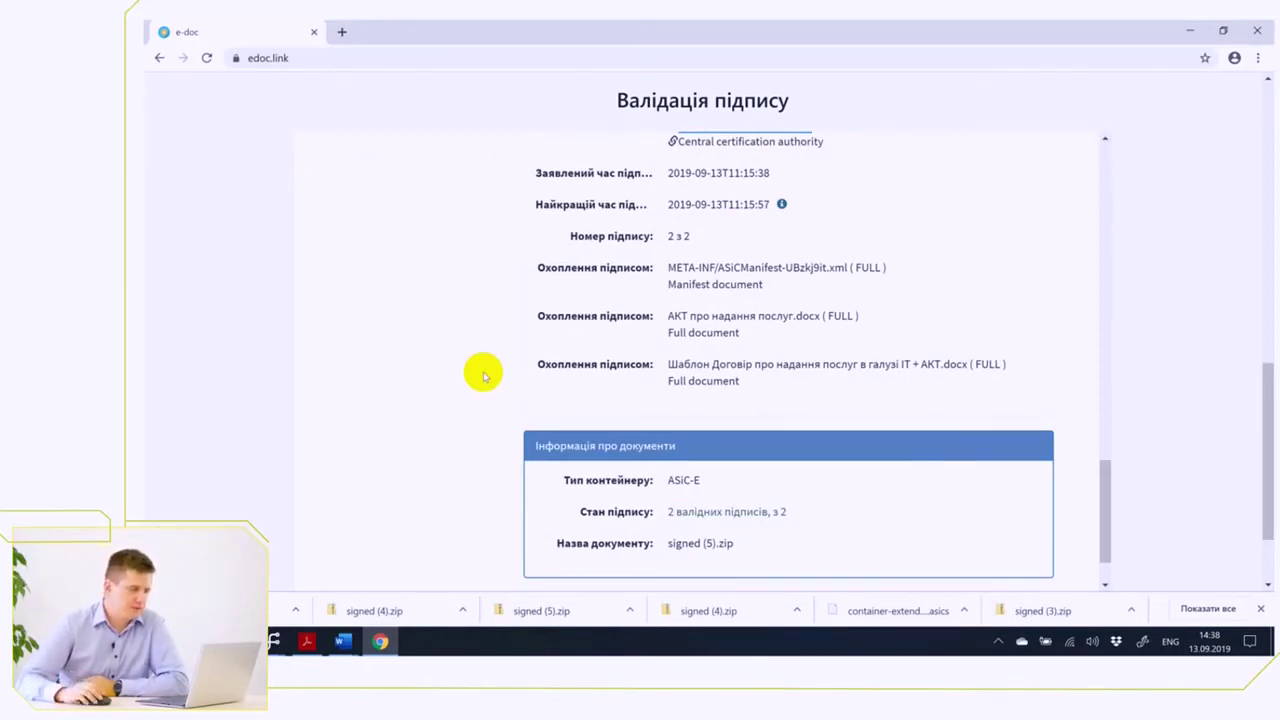
scroll(483, 374, "up", 4)
scroll(700, 348, "up", 3)
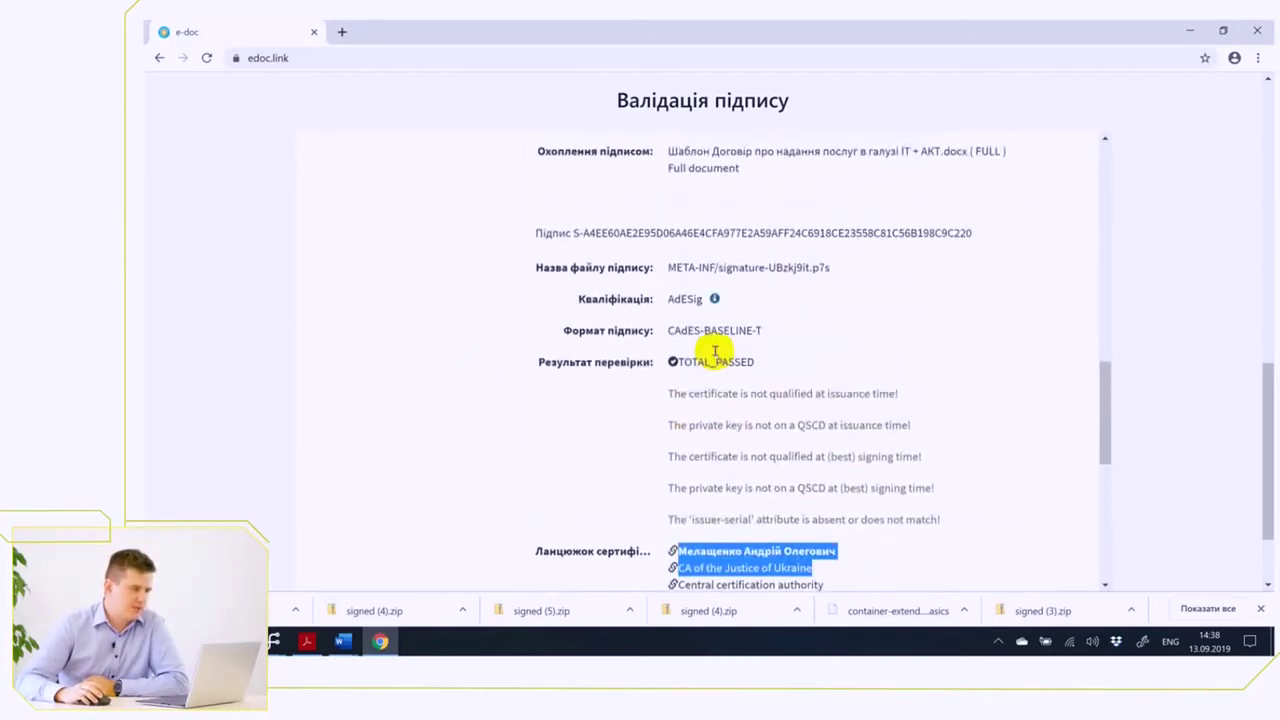
scroll(715, 350, "up", 3)
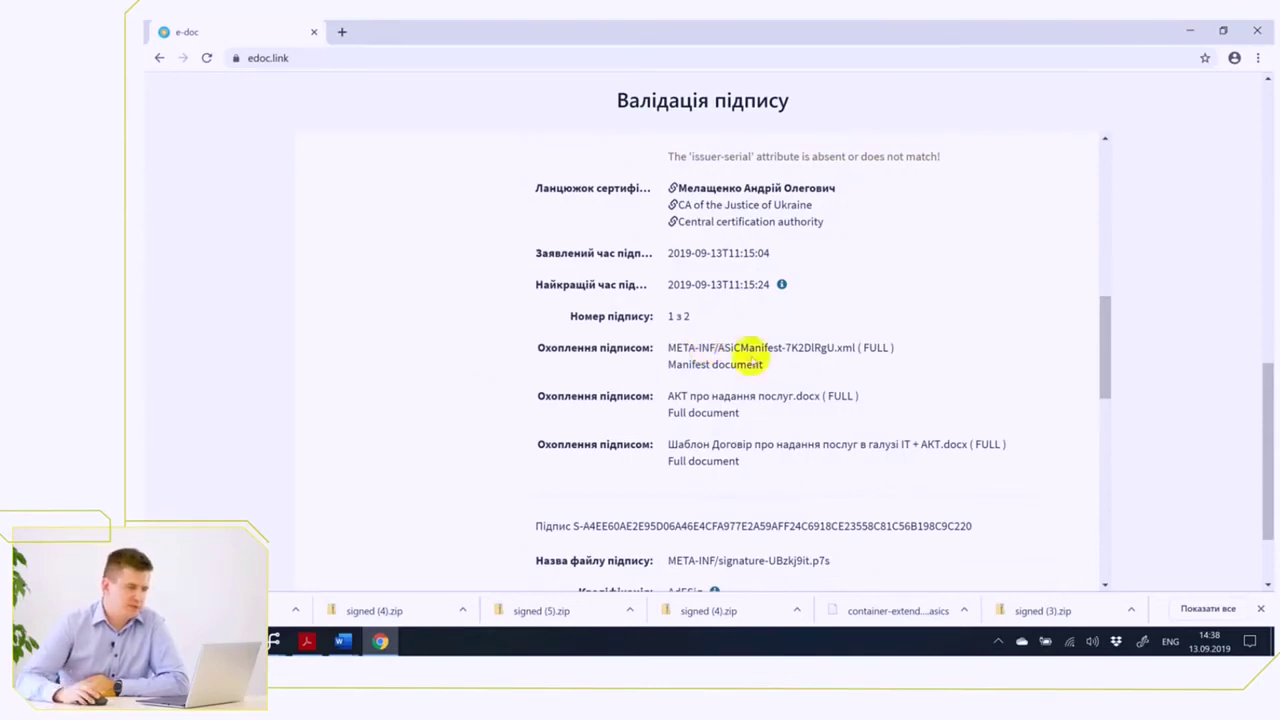
left_click(1260, 608)
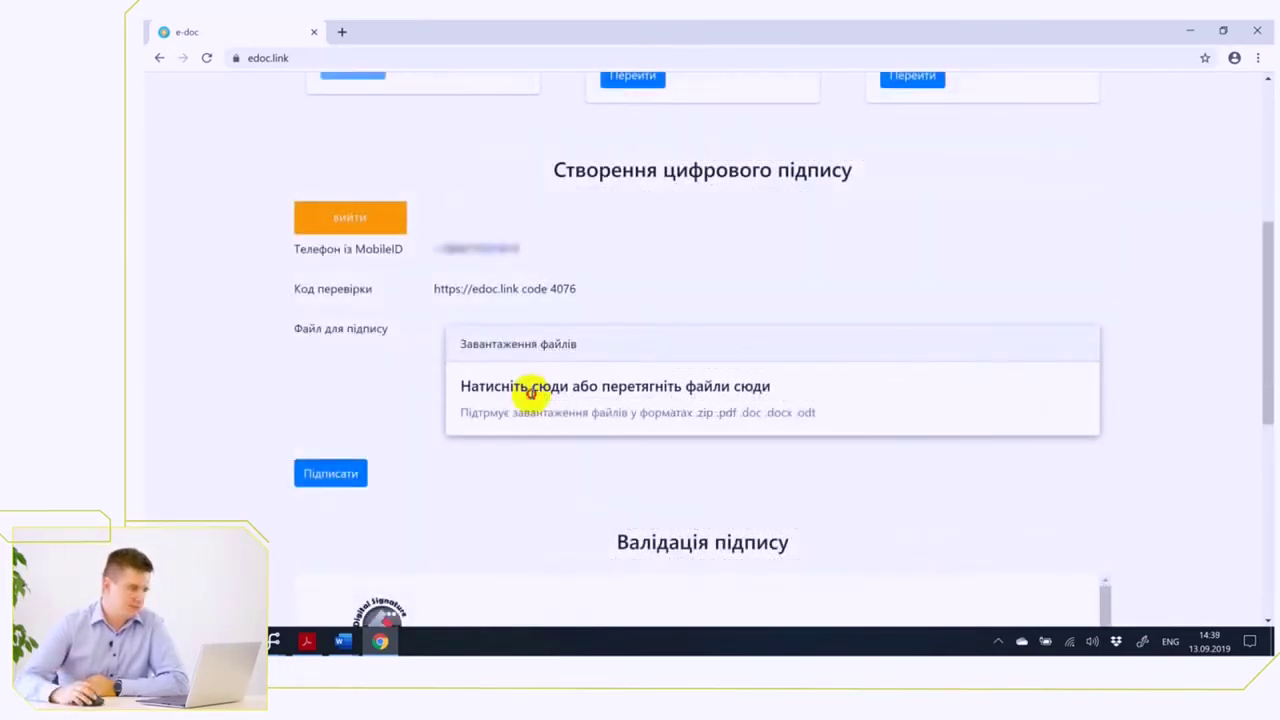
Attach the contract template and АКТ про надання послуг.docx for signing
left_click(527, 391)
scroll(340, 163, "down", 5)
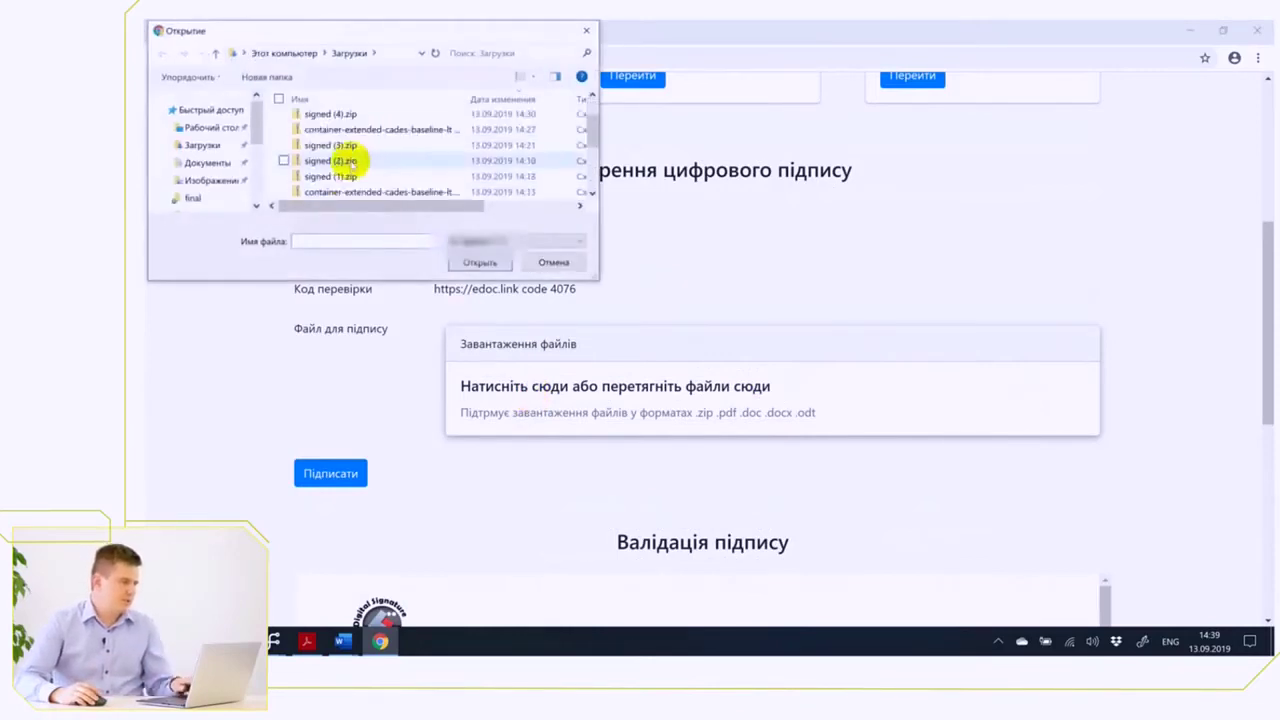
left_click(349, 136)
left_click(372, 152, "ctrl")
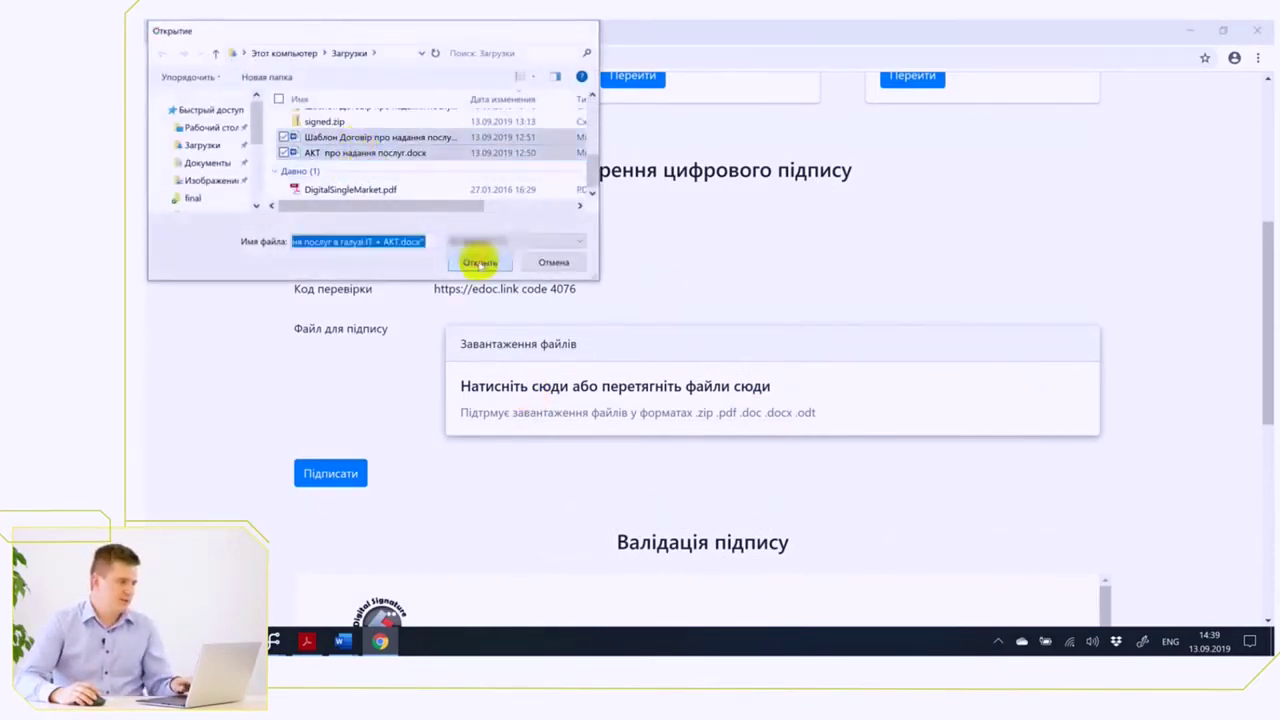
left_click(479, 262)
Start signing and arrange the phone mirror beside the browser snapped to the right half
left_click(339, 545)
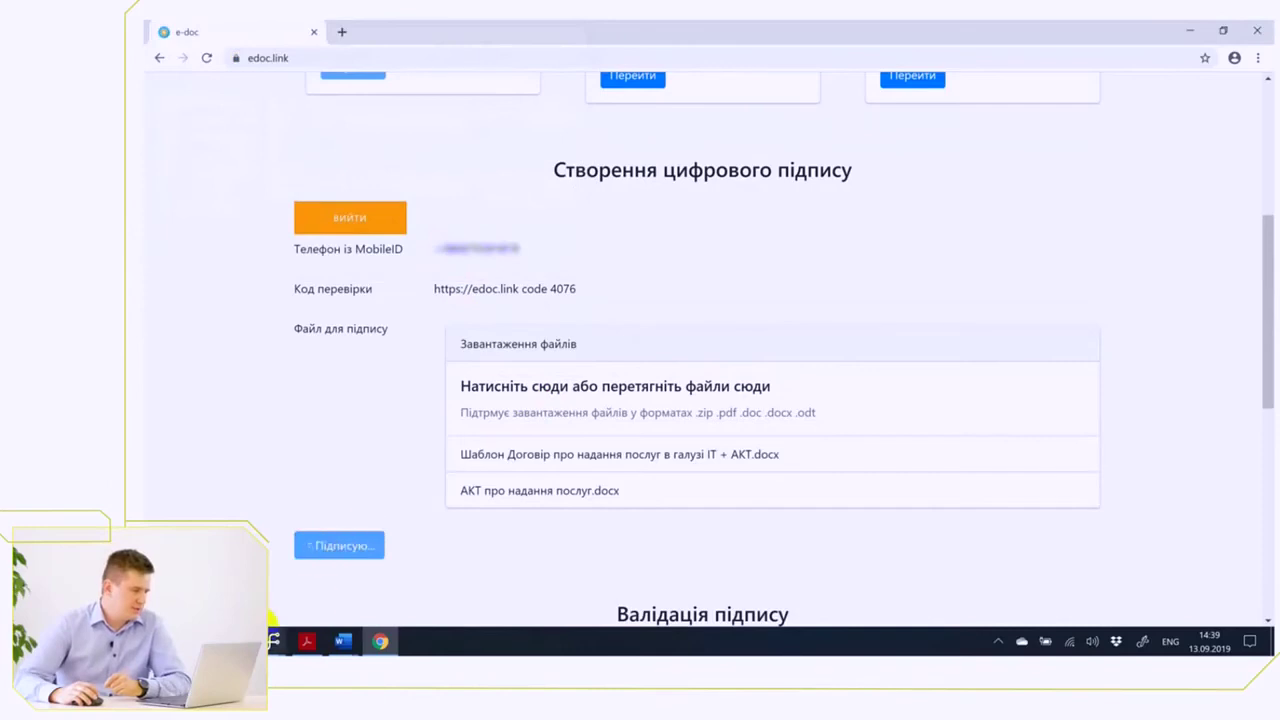
left_click(274, 641)
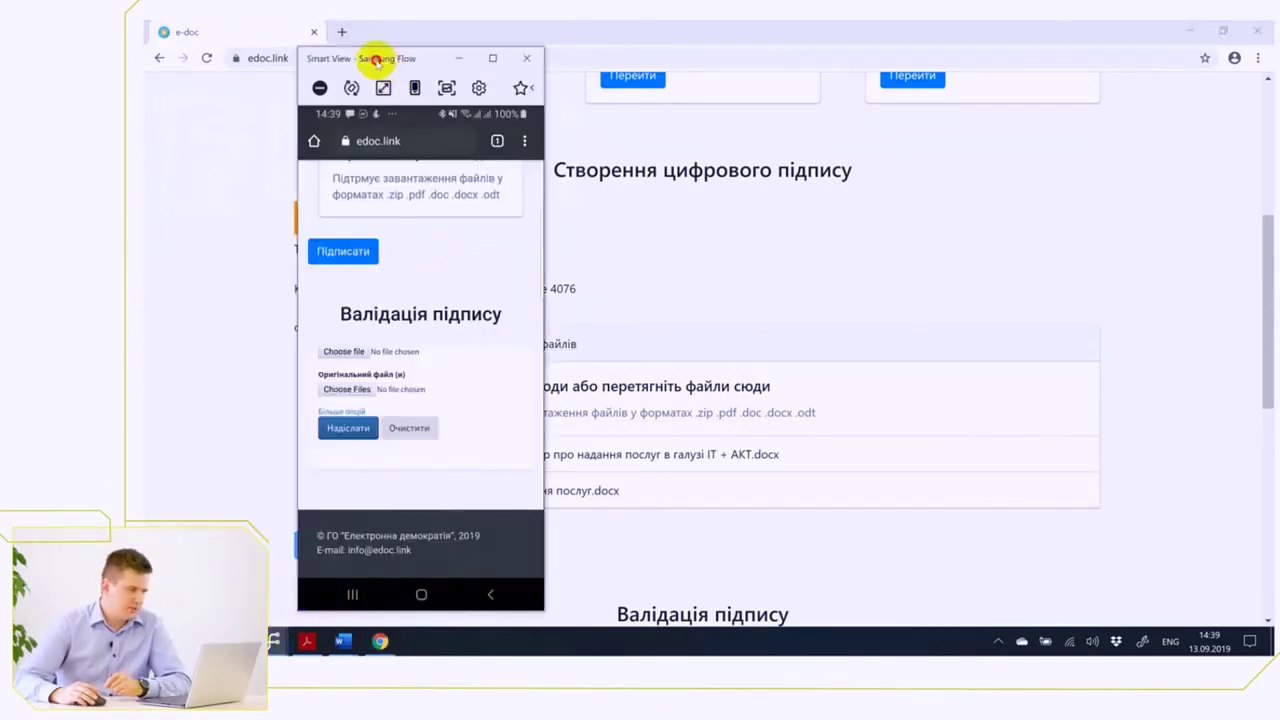
left_click_drag(374, 57, 466, 69)
left_click(714, 250)
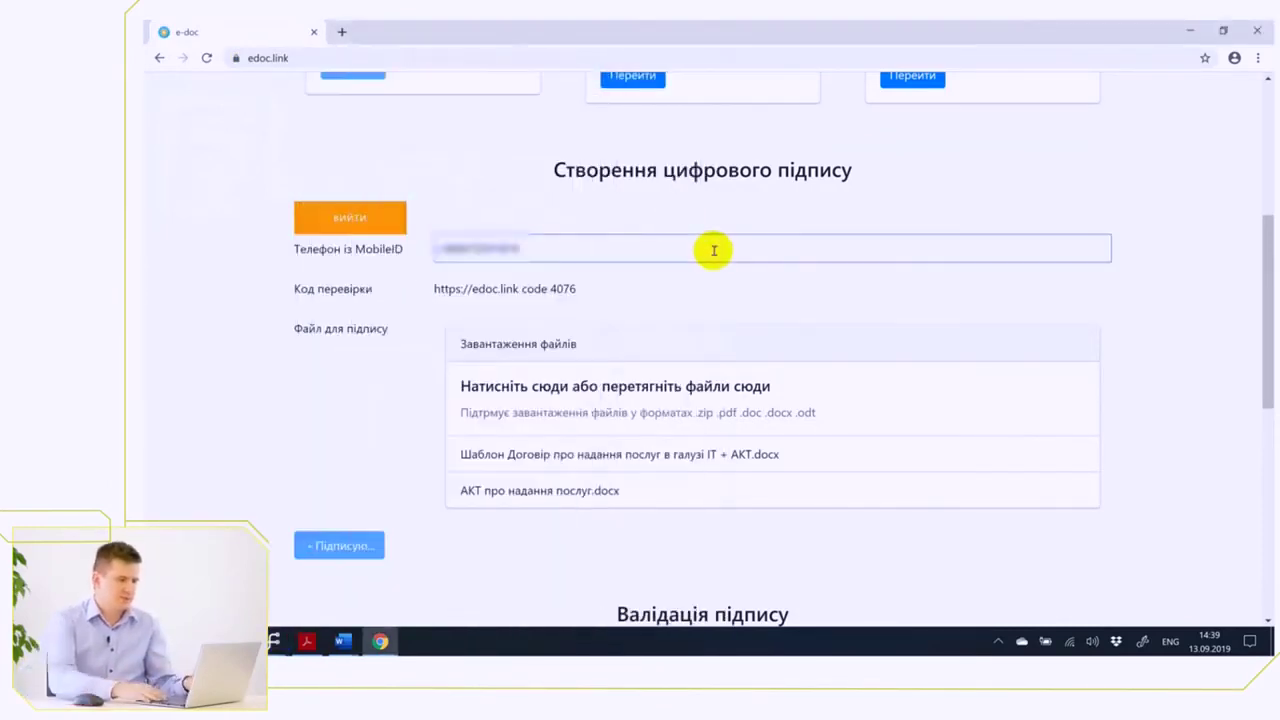
key("super+Right")
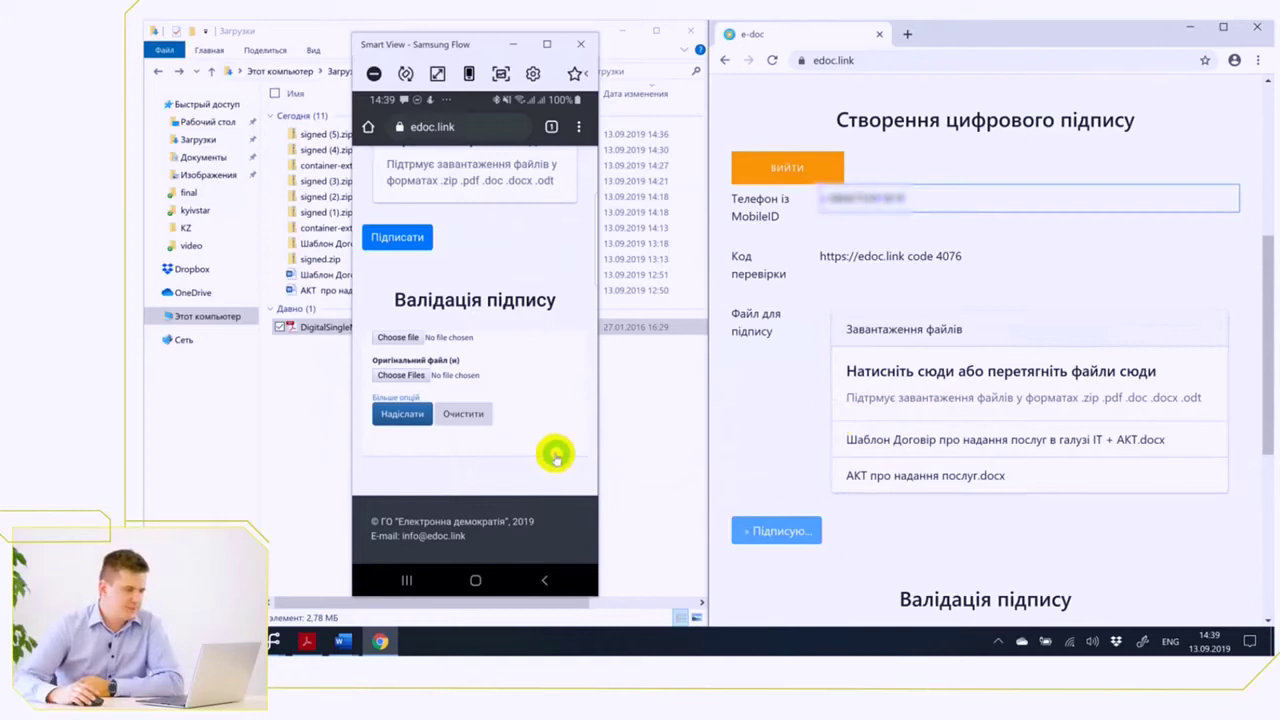
Accept the authentication, code and hash prompts on the phone and approve with the PIN
left_click(531, 529)
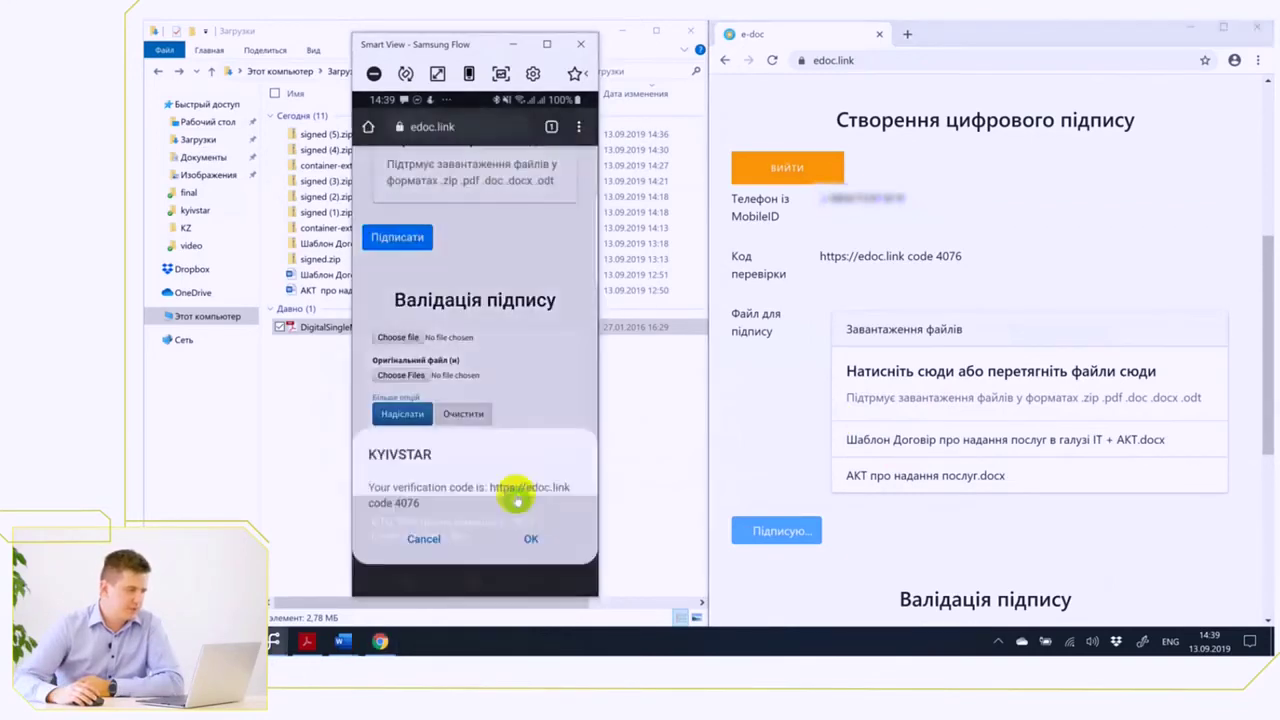
left_click(531, 528)
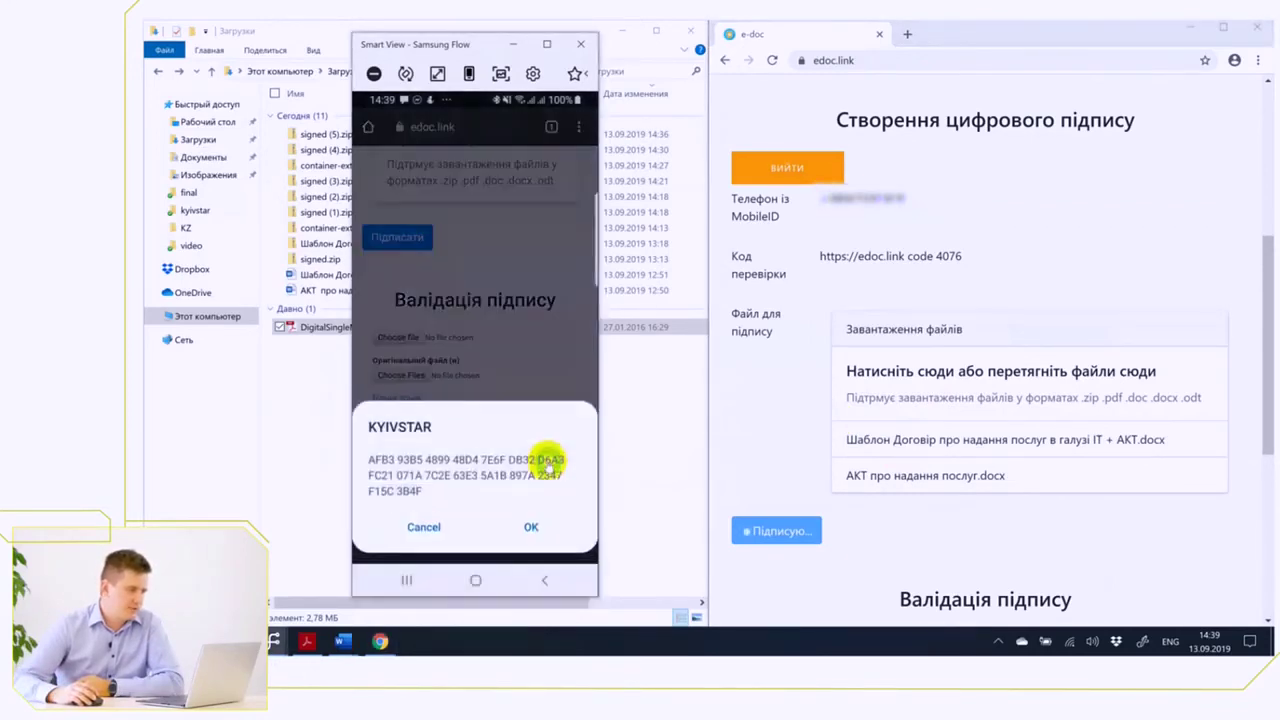
left_click(527, 530)
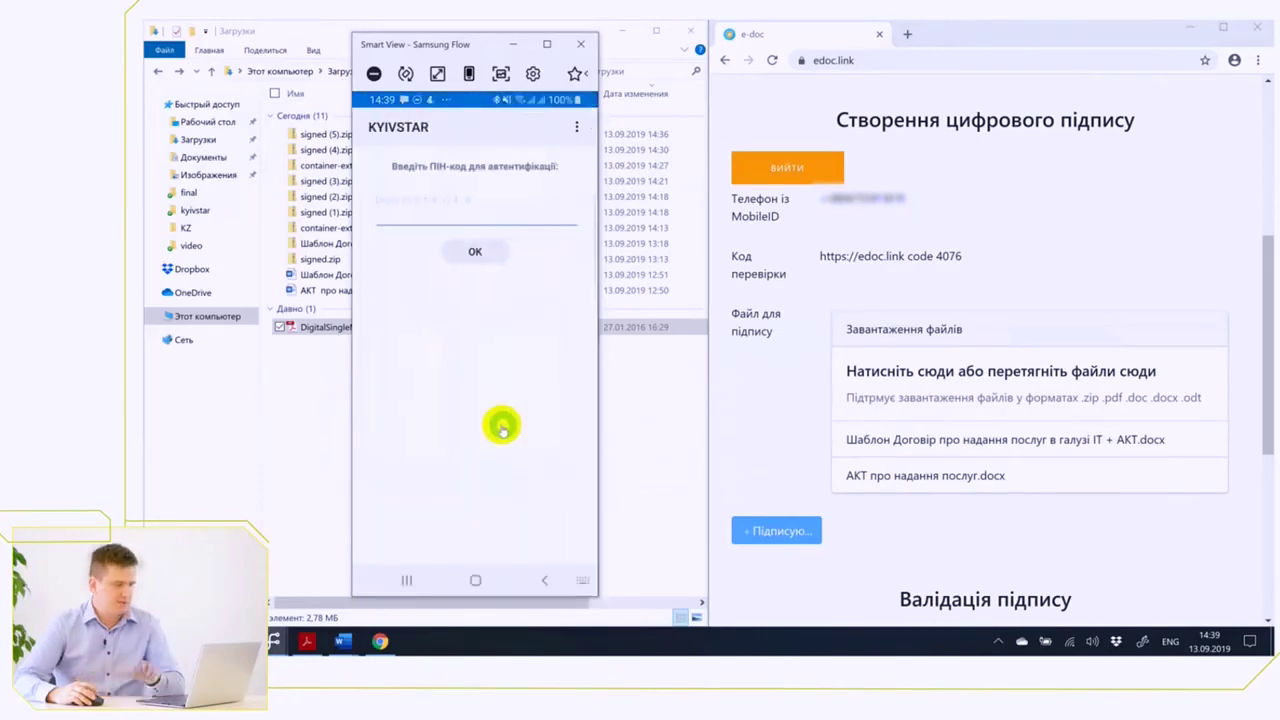
type("1")
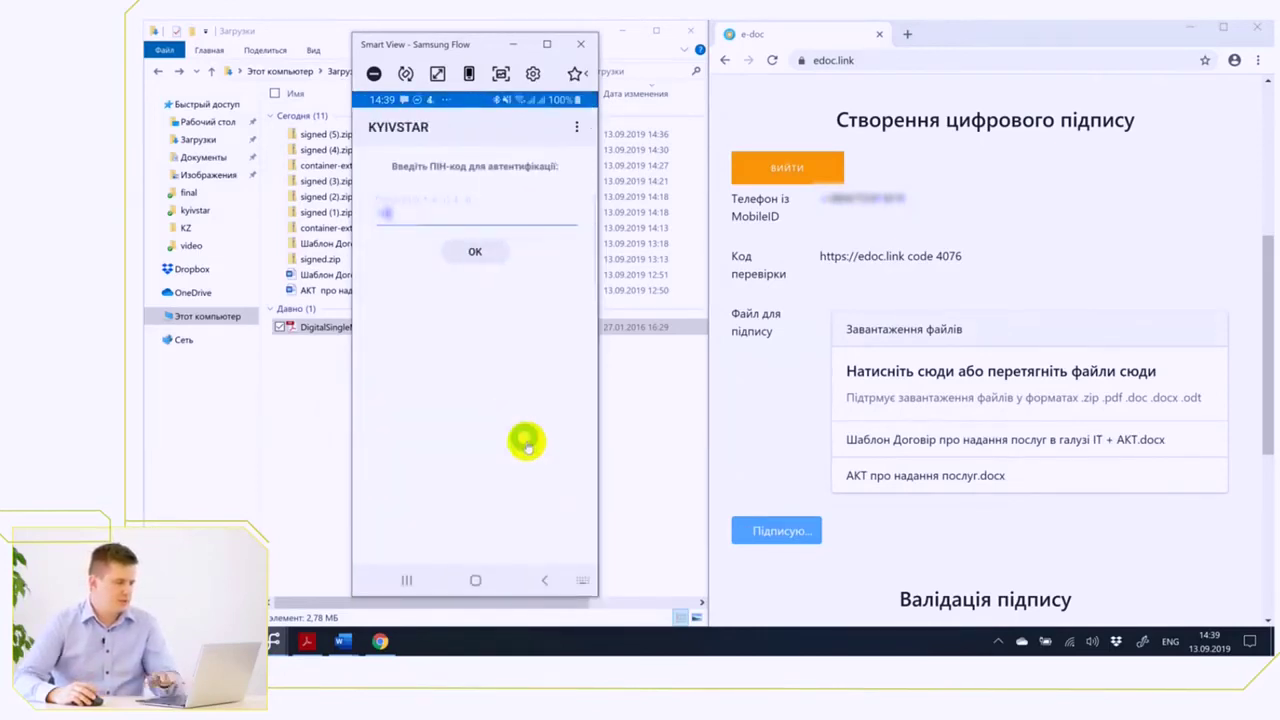
left_click(476, 253)
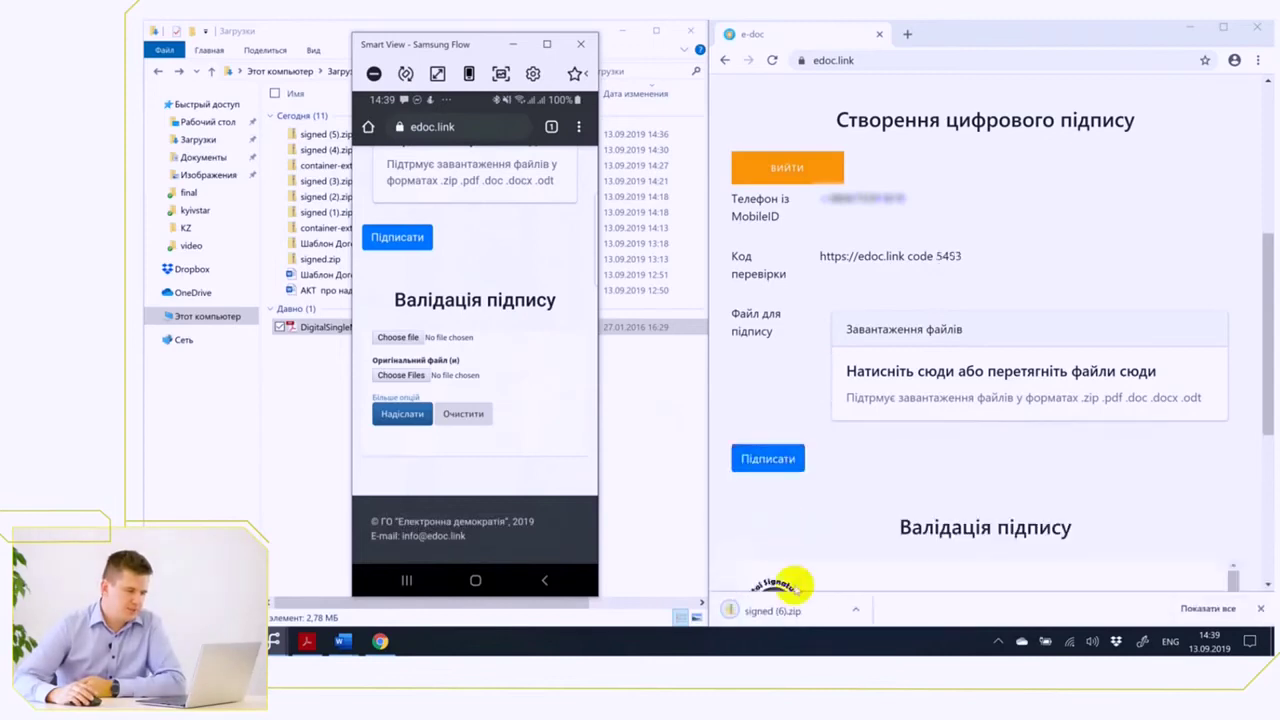
Attach the contract template and act documents again and confirm signing on the mirrored phone
left_click(857, 395)
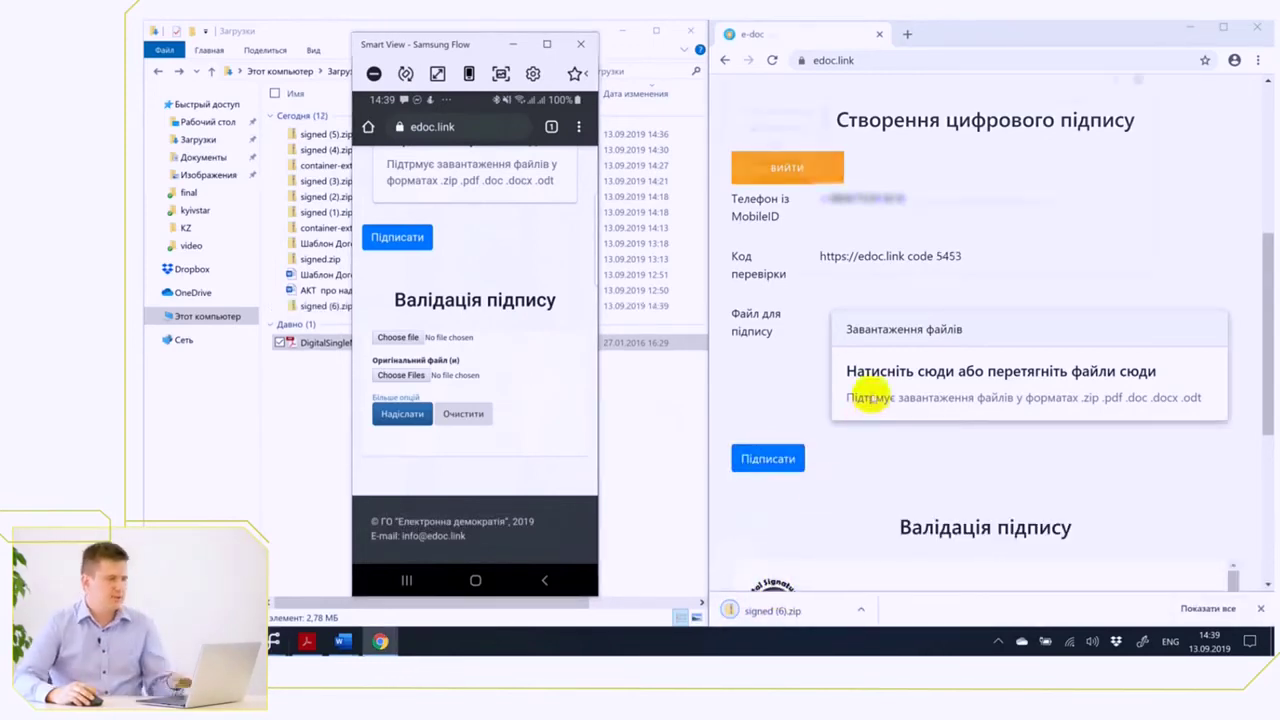
scroll(903, 190, "down", 3)
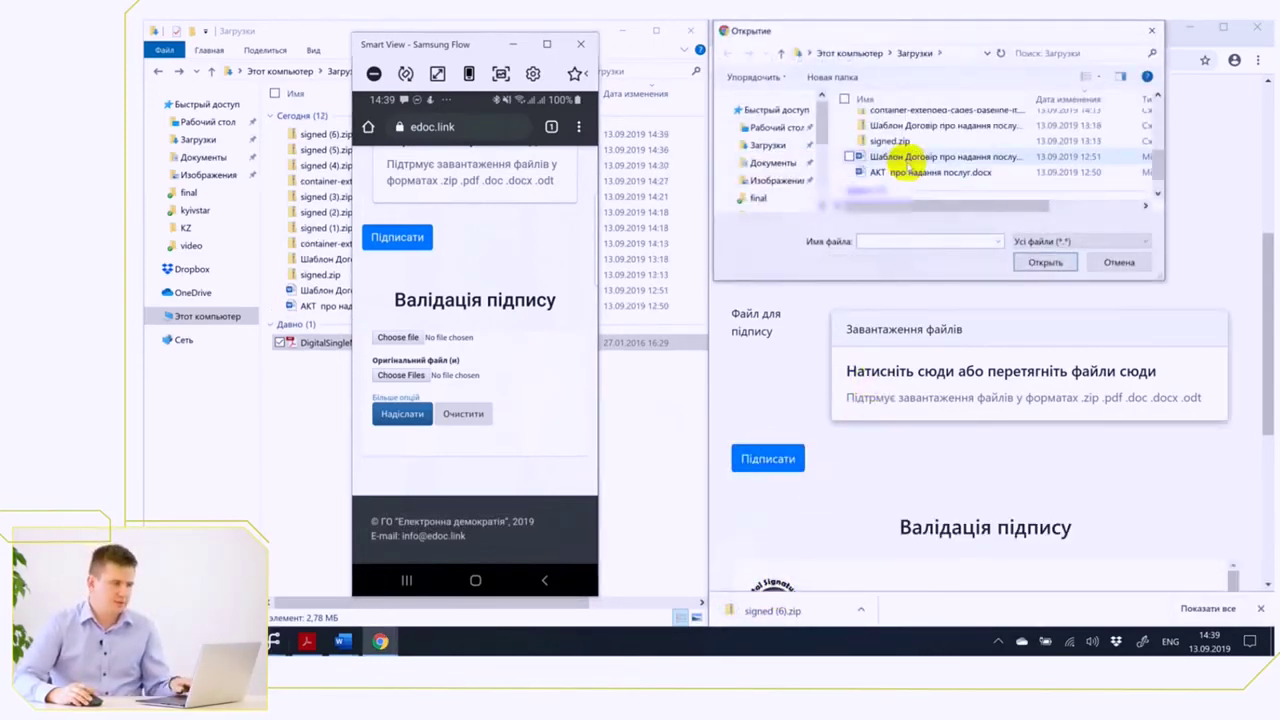
left_click(900, 156)
left_click(900, 172, "shift")
left_click(1030, 262)
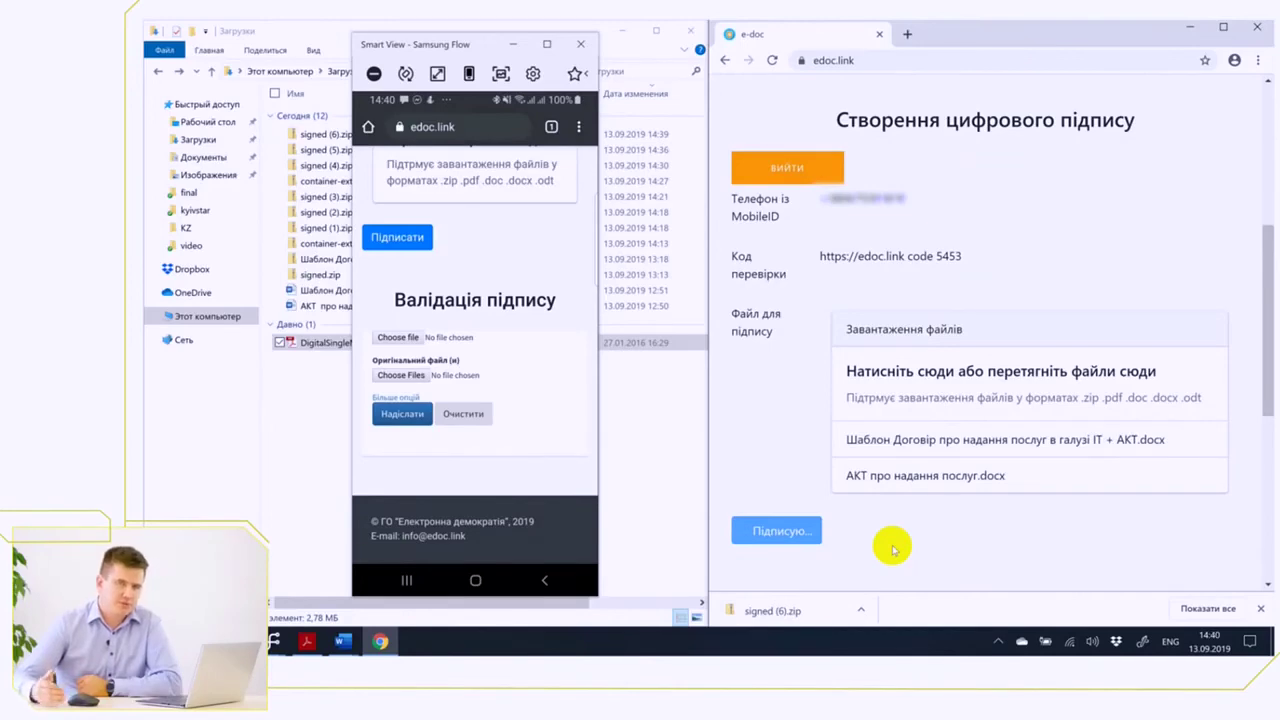
left_click(551, 288)
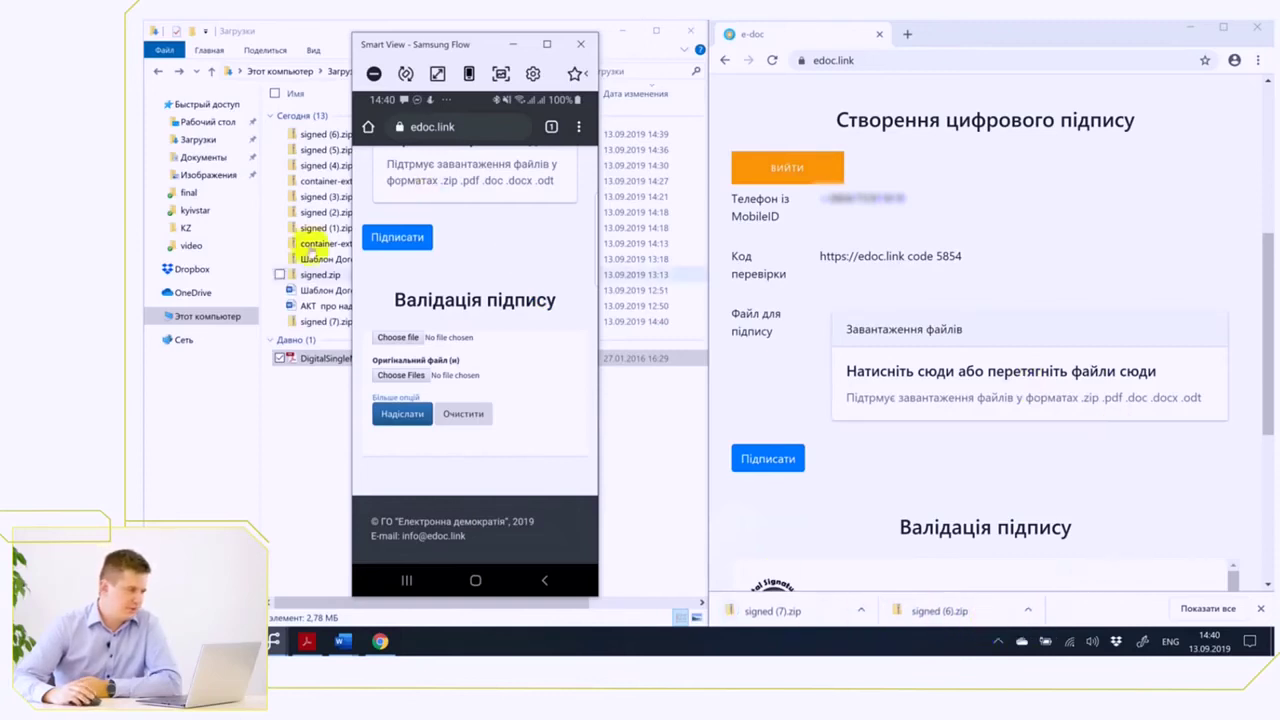
Sort Downloads by name and open signed (6).zip in 7-Zip, snapped to the right half
left_click(312, 420)
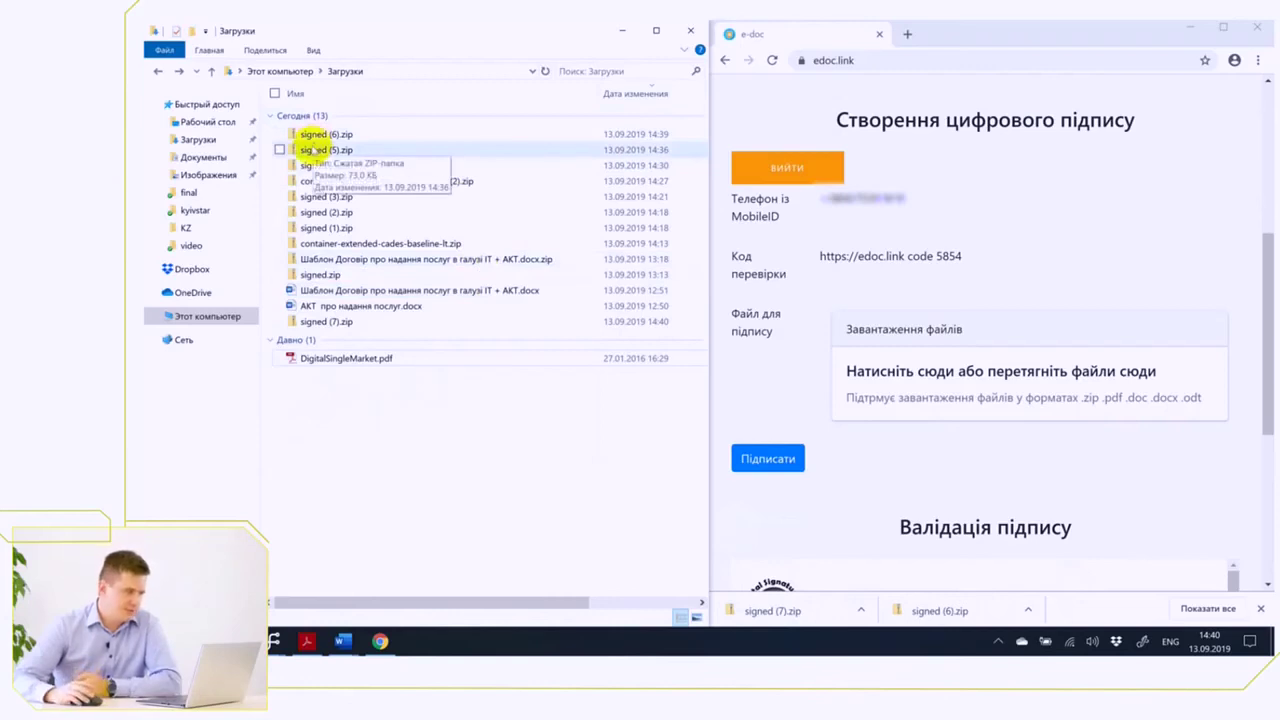
left_click(440, 99)
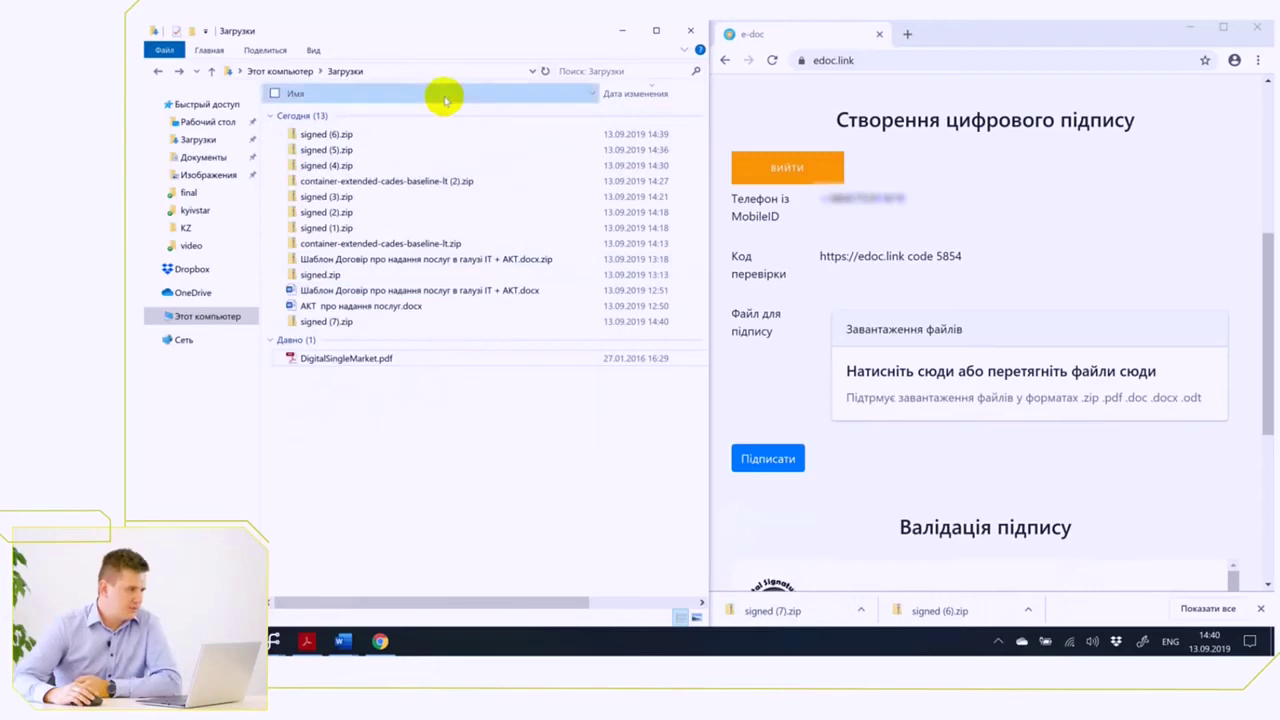
left_click(357, 243)
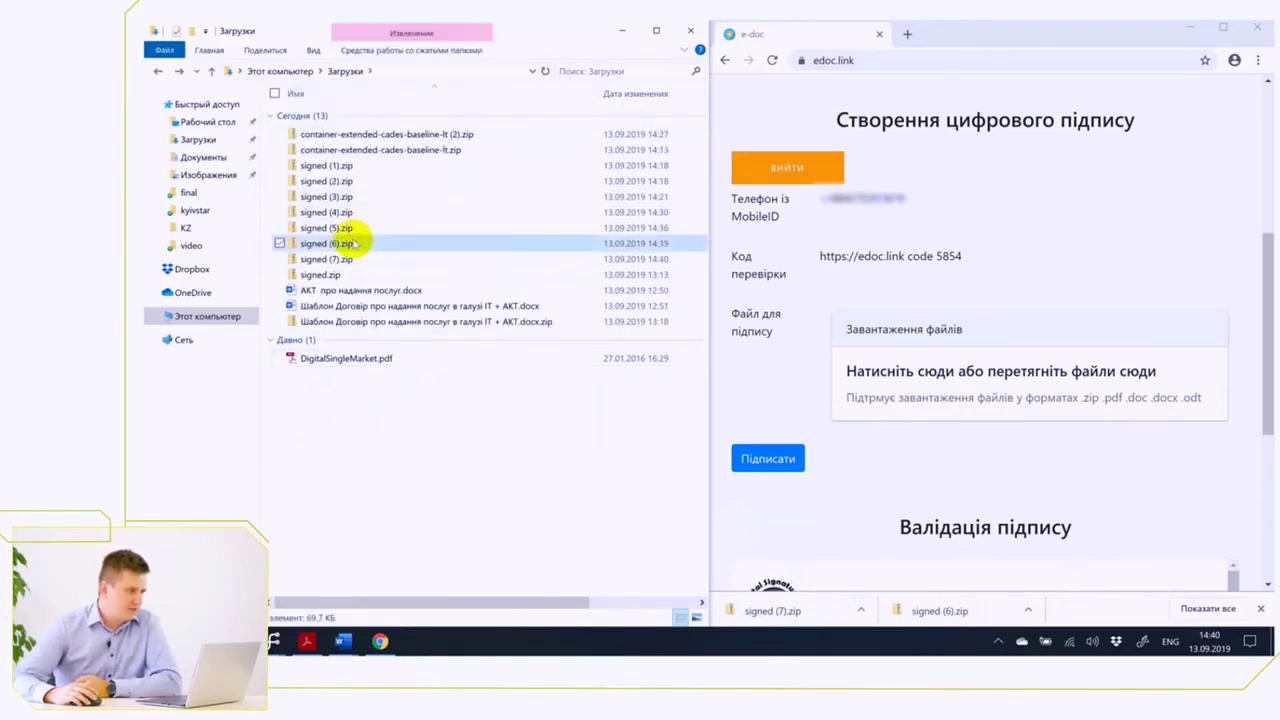
right_click(357, 243)
mouse_move(271, 254)
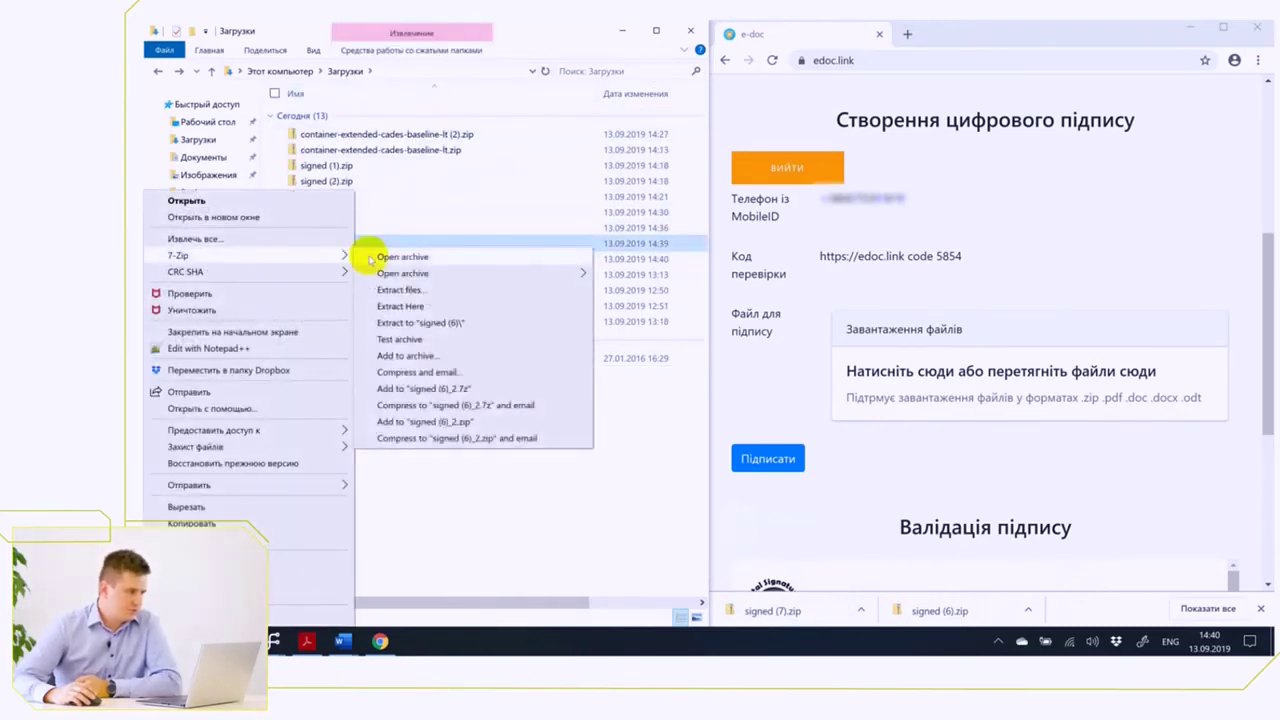
left_click(400, 257)
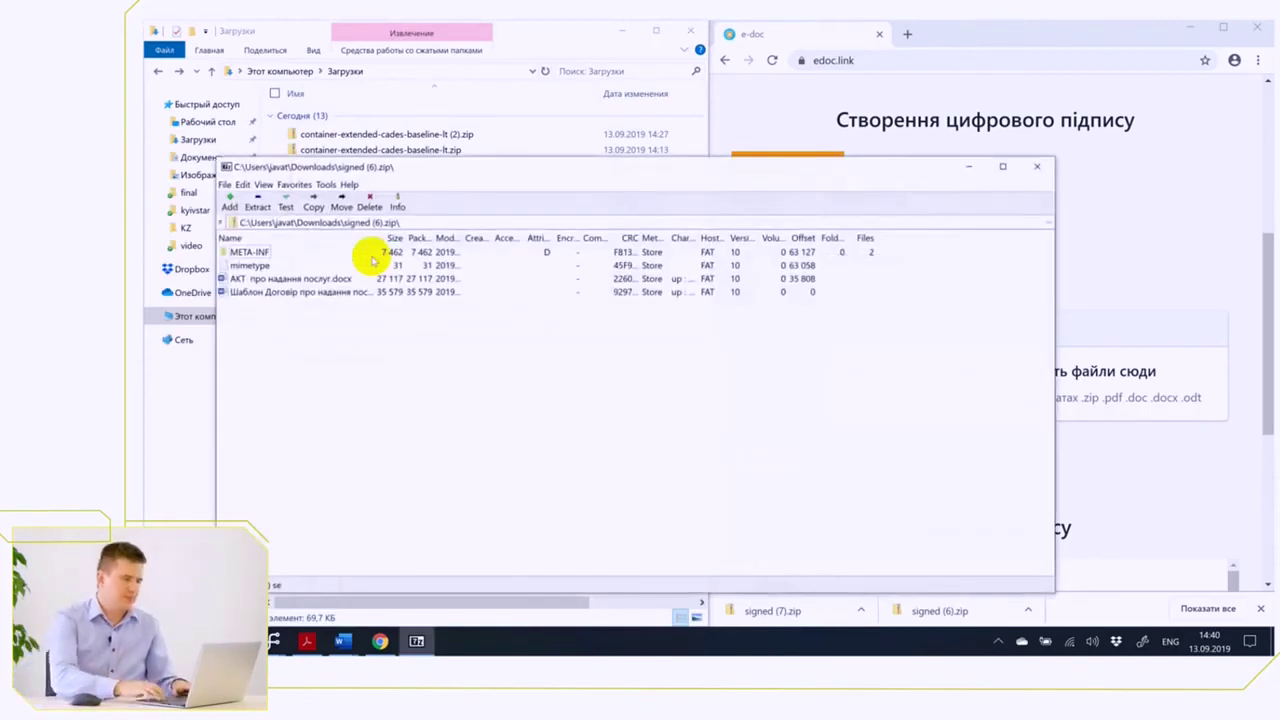
key("super+Right")
Open signed (7).zip in 7-Zip, snapped to the left half
right_click(348, 260)
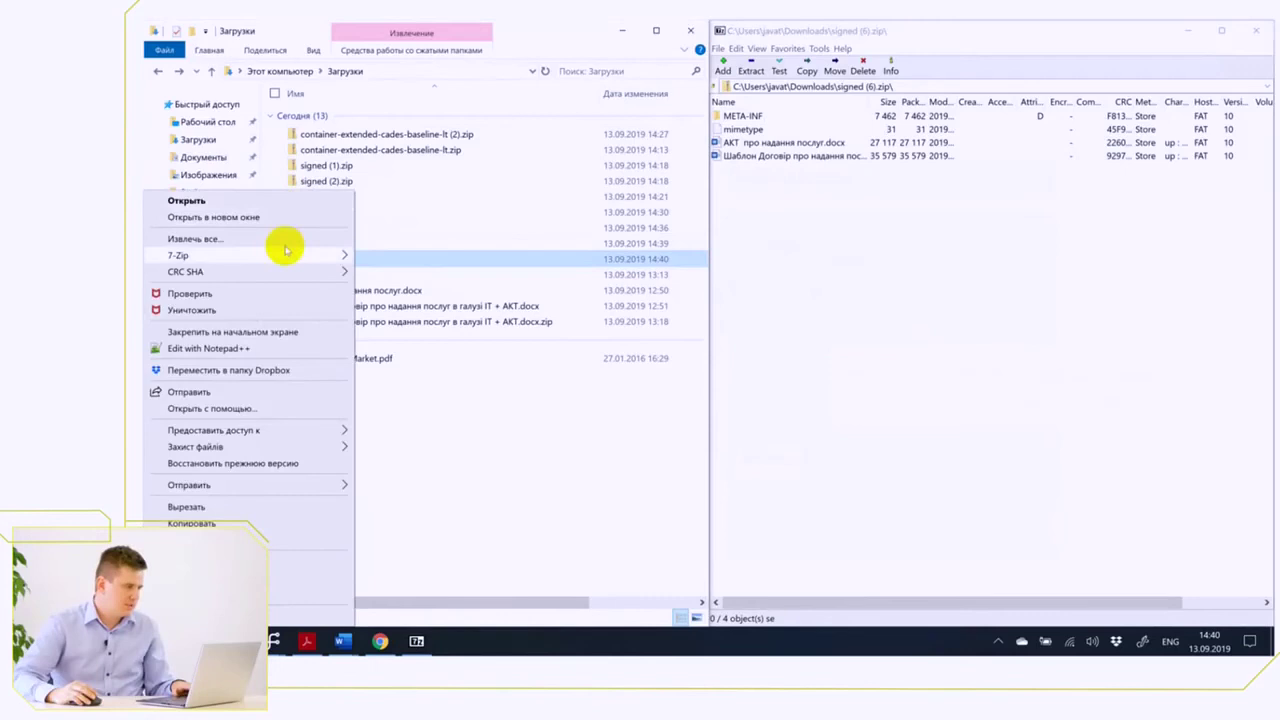
left_click(374, 258)
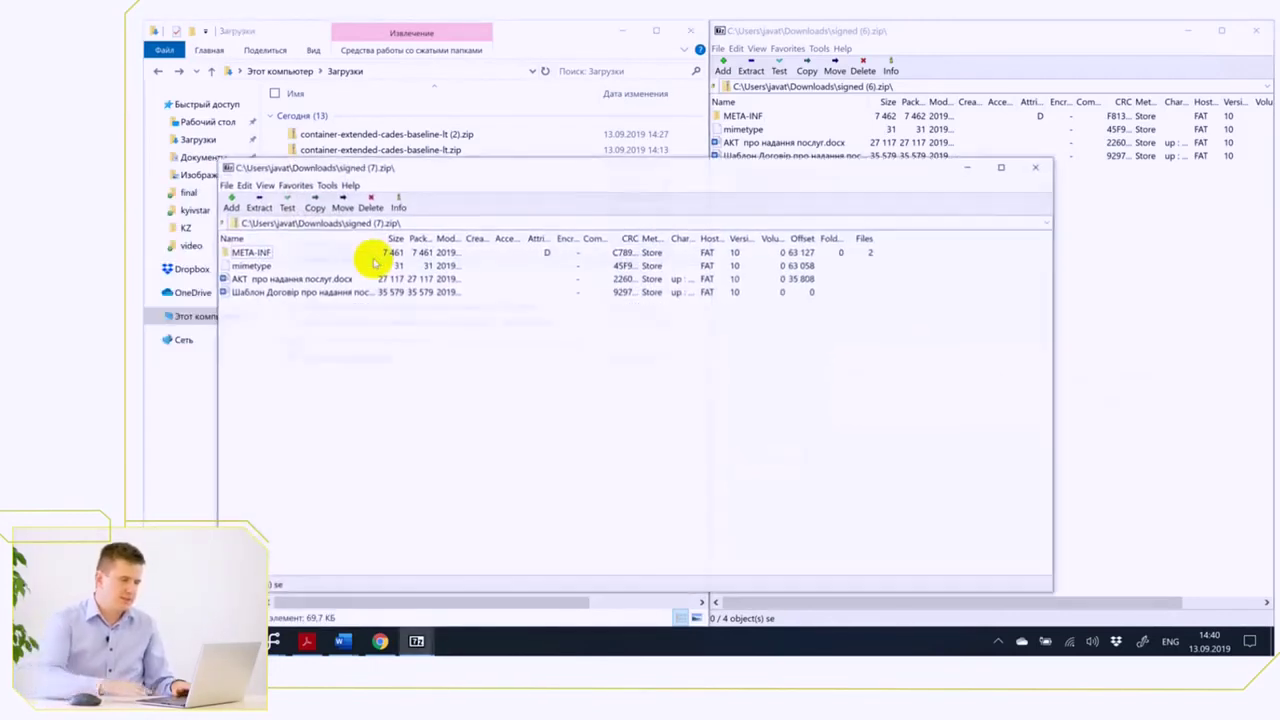
key("super+Left")
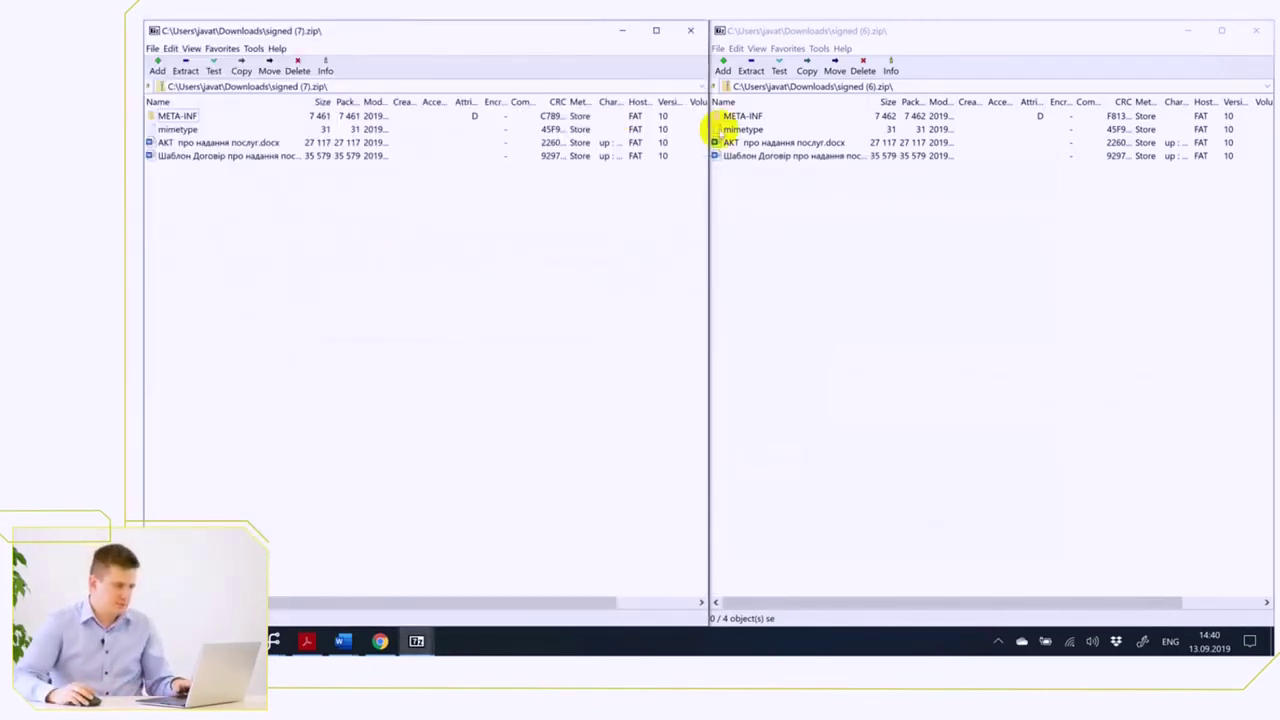
Open META-INF in both archives and copy signed (6).zip's manifest and signature into signed (7).zip
double_click(743, 116)
left_click(203, 114)
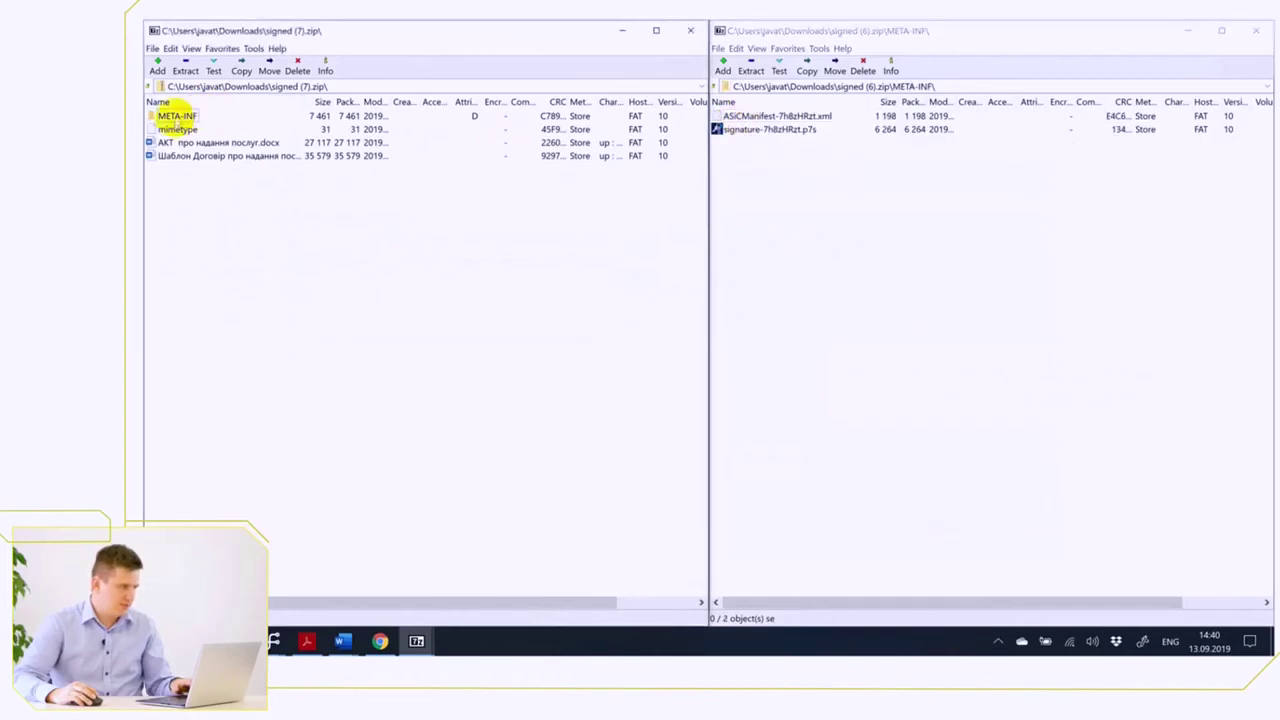
double_click(177, 115)
left_click(977, 249)
key("ctrl+a")
left_click_drag(797, 133, 400, 306)
left_click(651, 374)
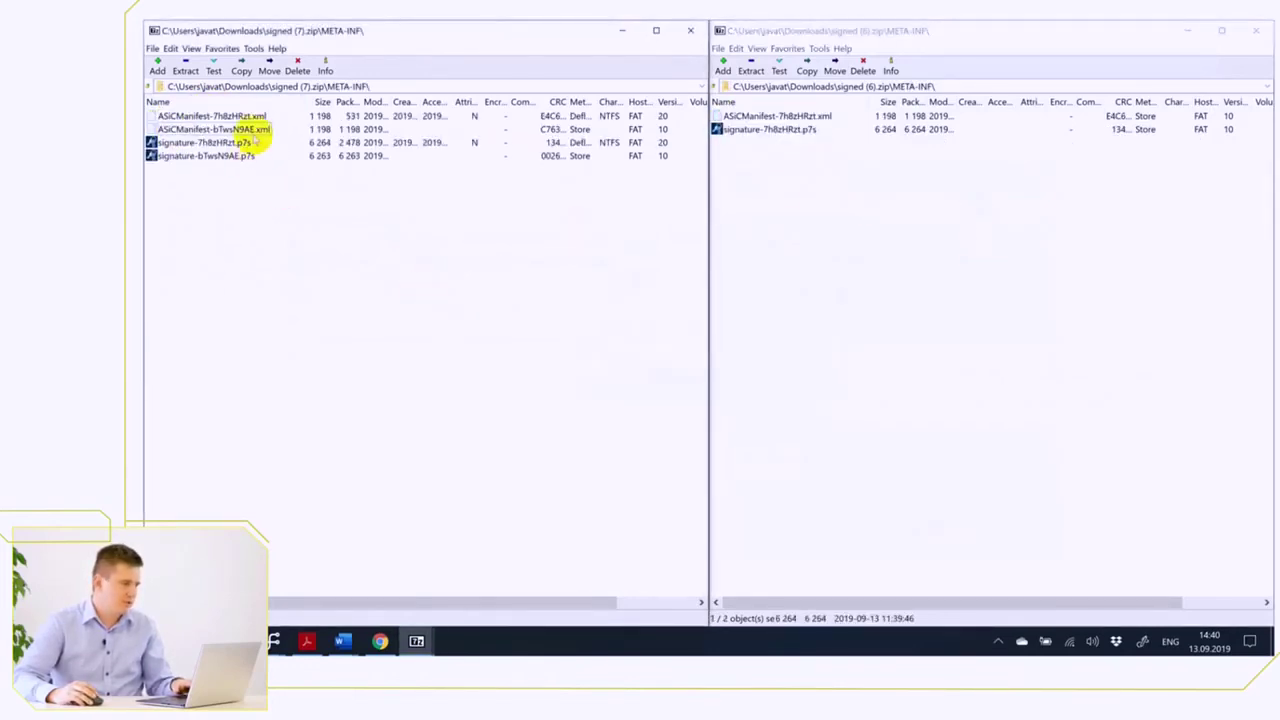
Copy the ASiCManifest-bTwsN9AE.xml manifest and its signature into signed (6).zip's META-INF
left_click(246, 129)
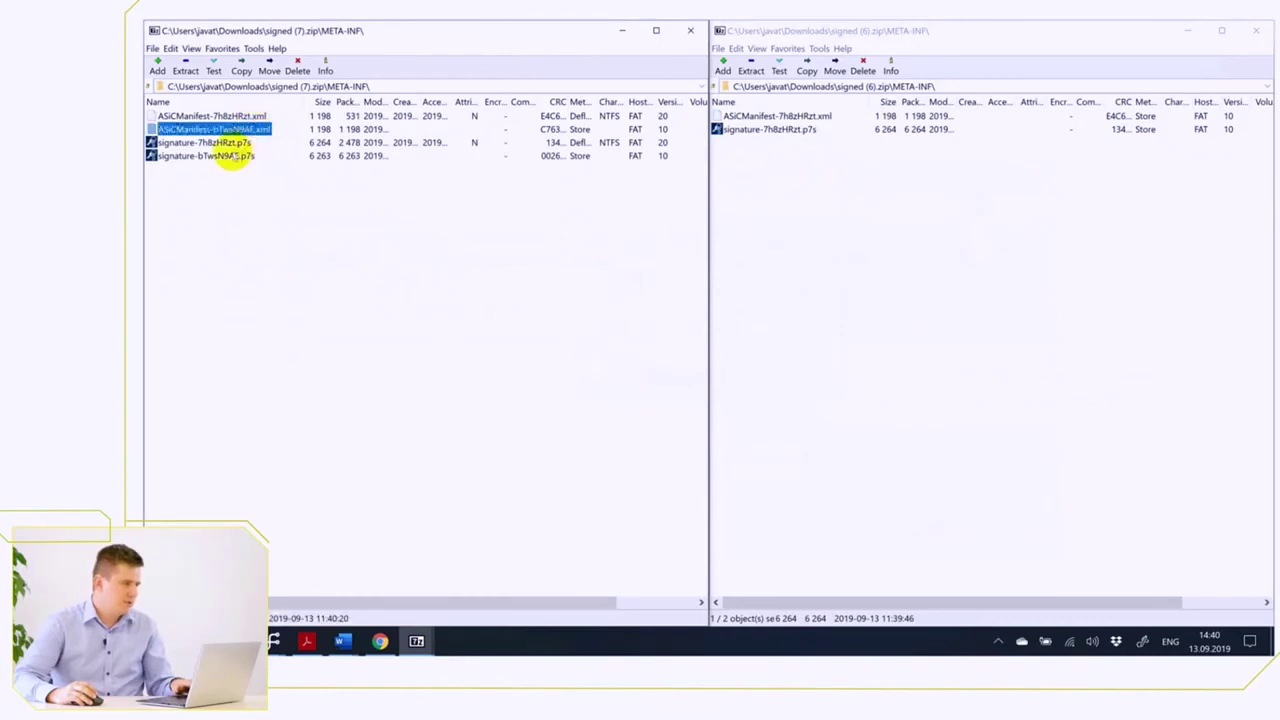
left_click_drag(346, 177, 1112, 346)
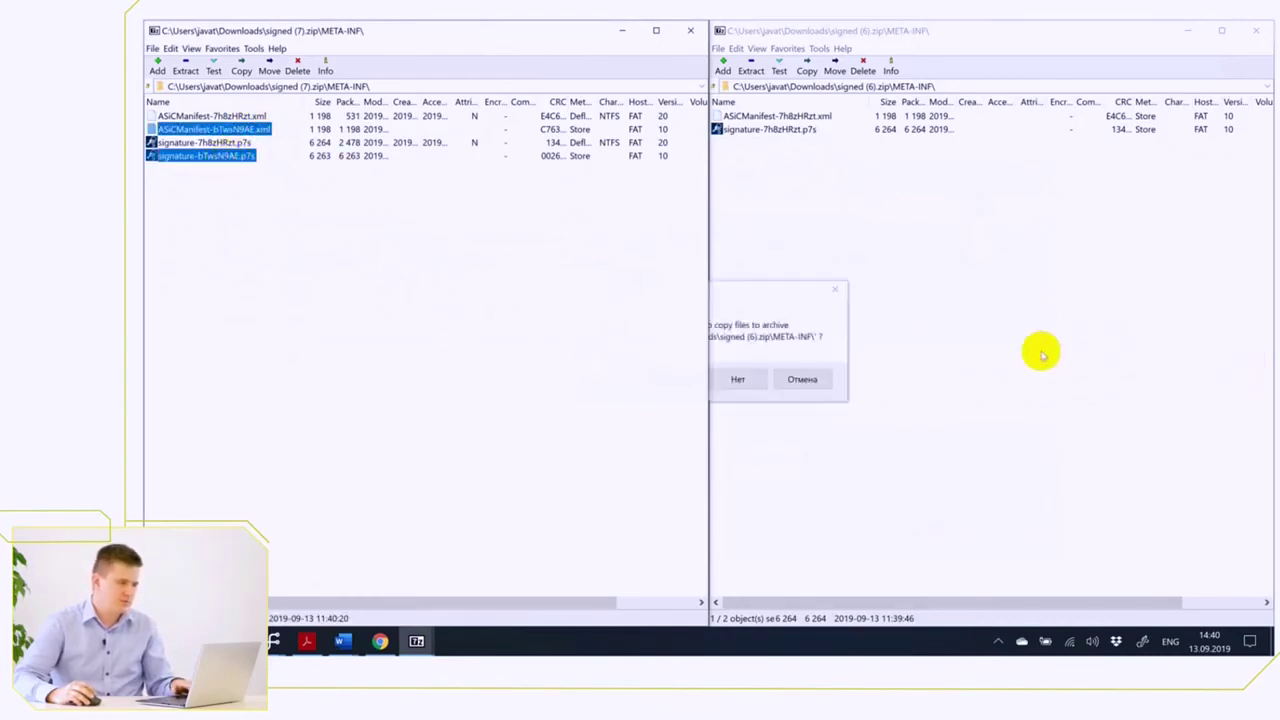
left_click(749, 375)
left_click_drag(768, 293, 954, 284)
left_click(861, 372)
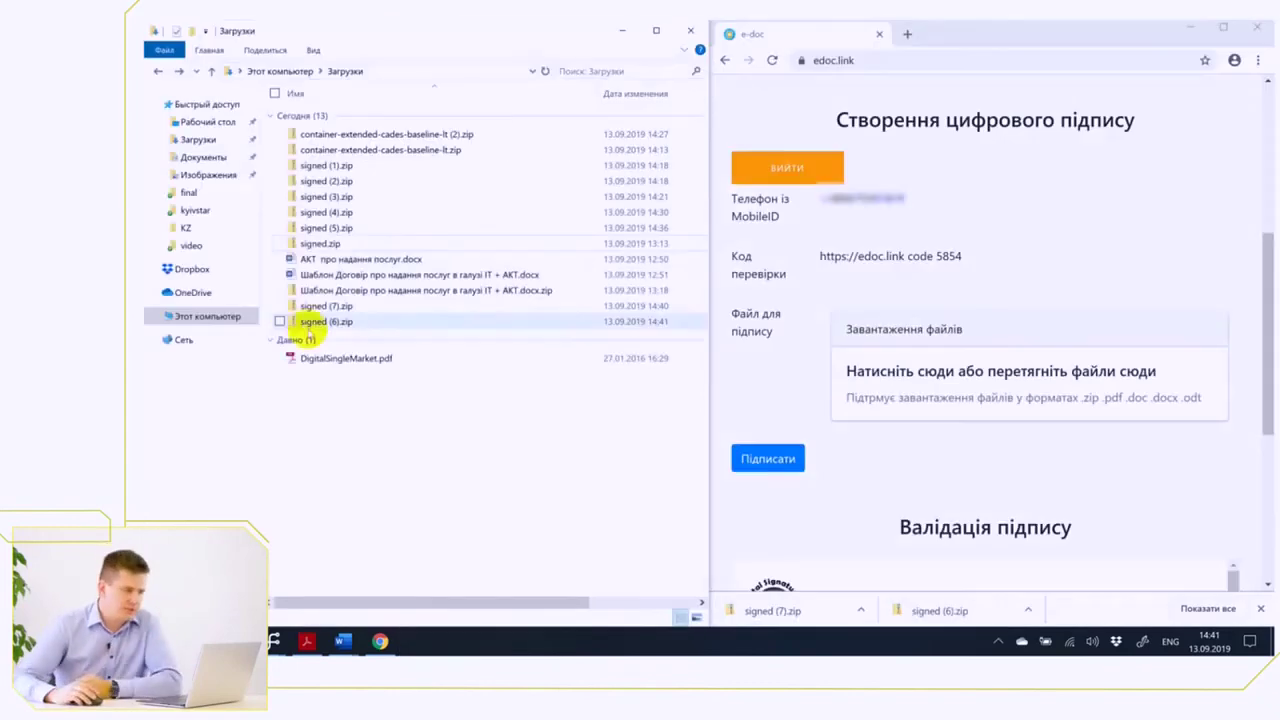
In a maximized Chrome window, submit signed (6).zip to edoc.link's signature validation form
scroll(830, 388, "down", 3)
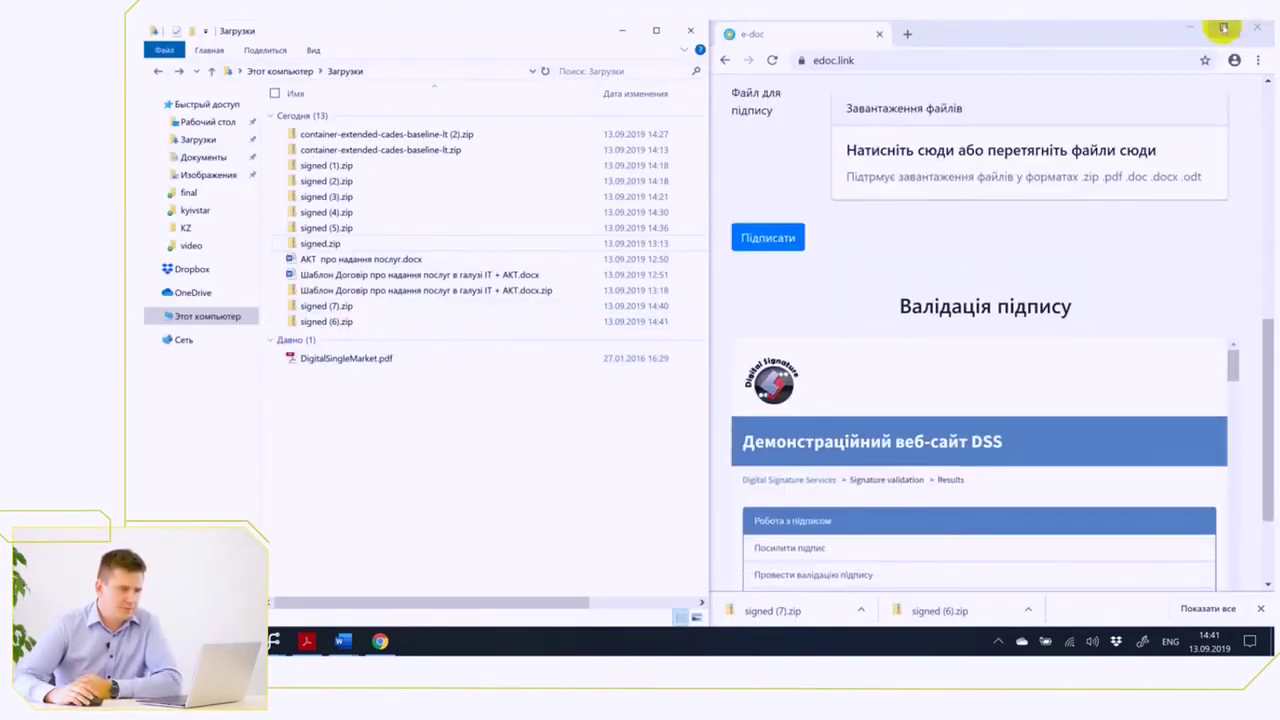
left_click(1222, 28)
scroll(470, 365, "down", 2)
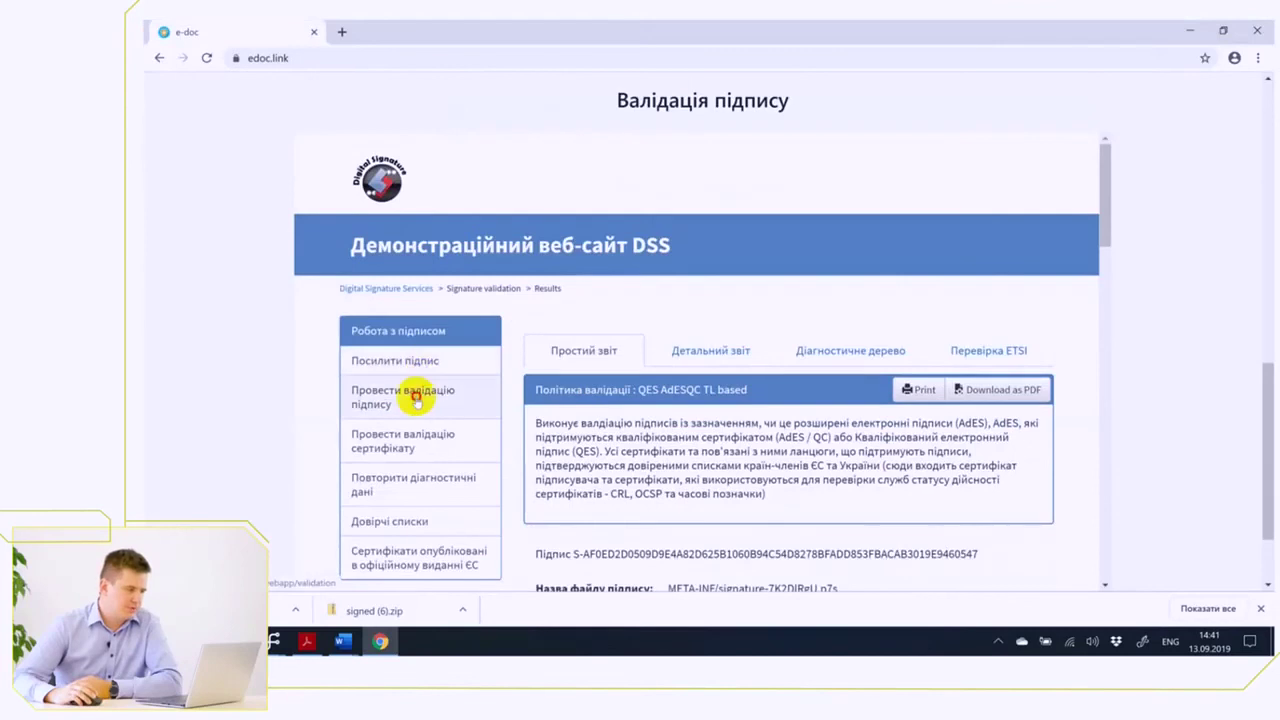
left_click(415, 397)
left_click(660, 373)
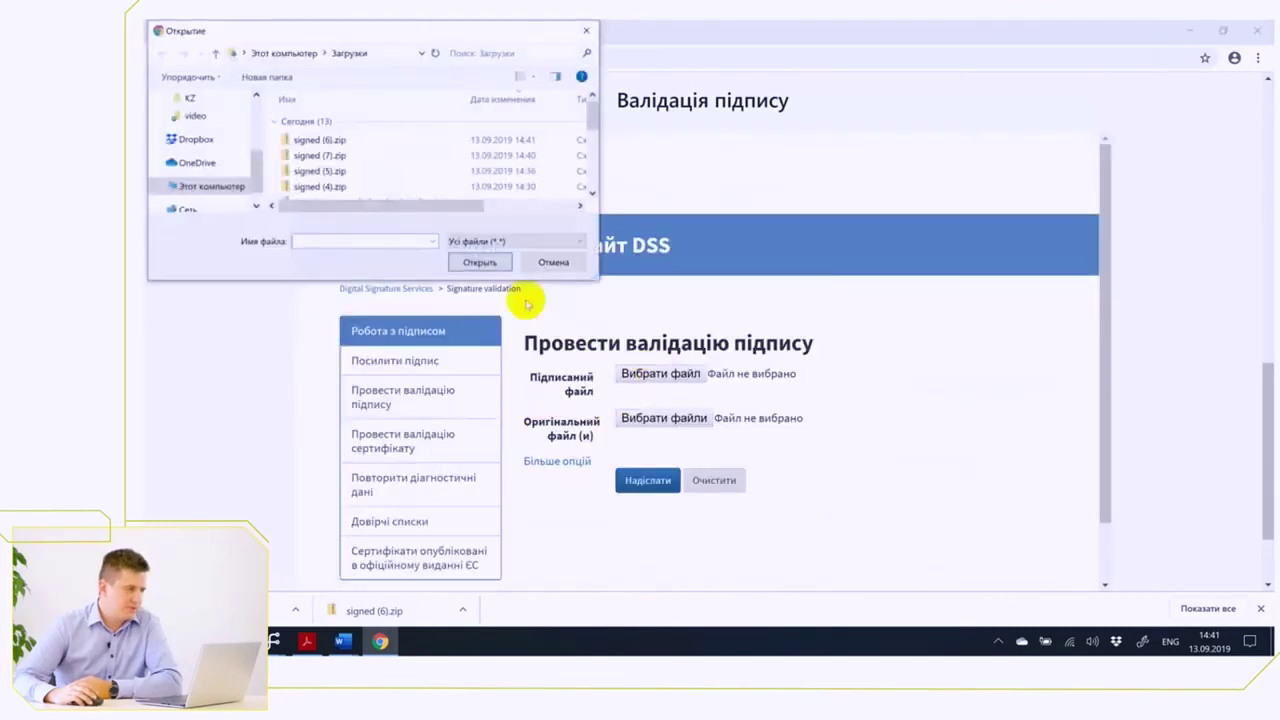
left_click(345, 139)
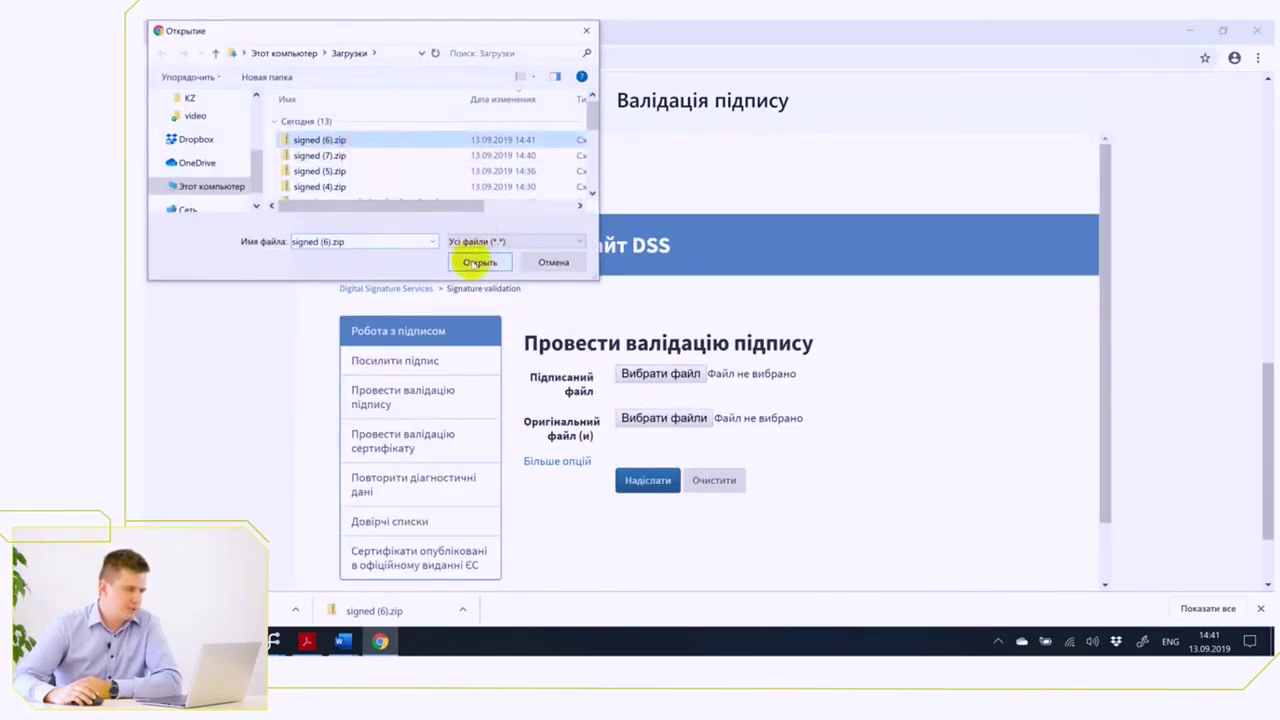
left_click(479, 262)
left_click(645, 481)
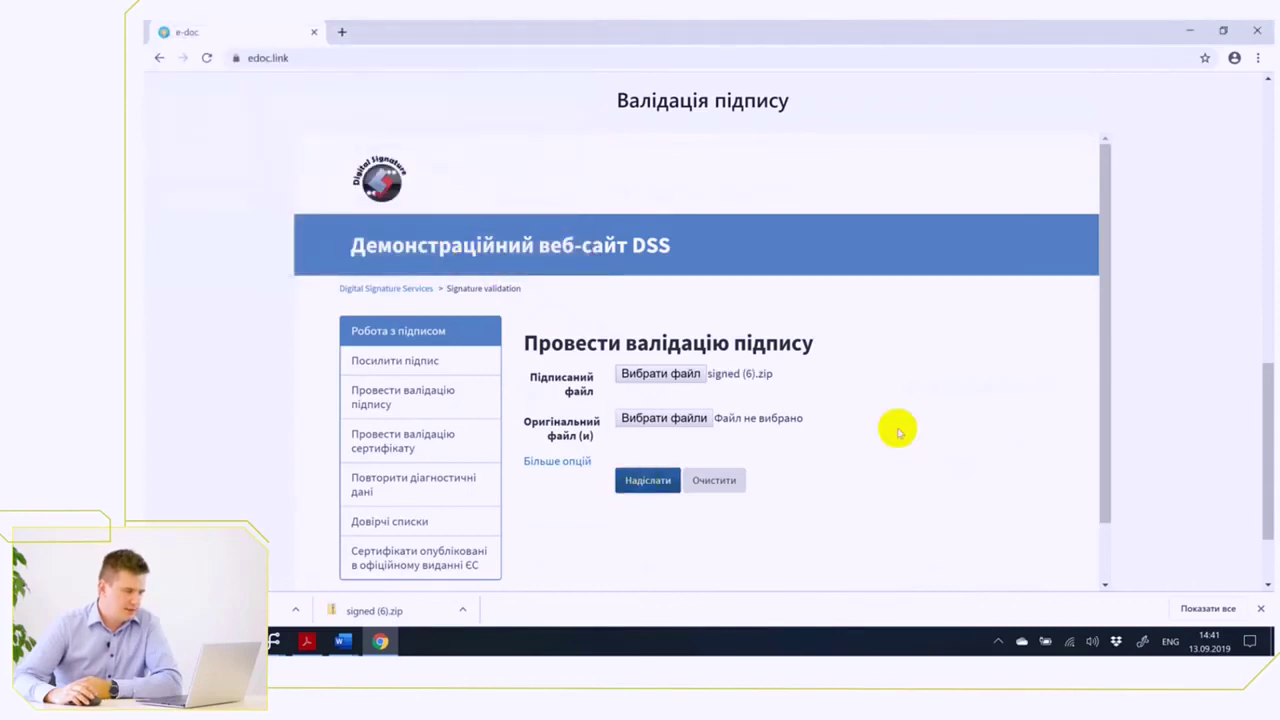
Review the validation report, highlighting the 2 of 2 valid signatures status and the signer certificate details
scroll(800, 400, "down", 3)
scroll(800, 400, "down", 5)
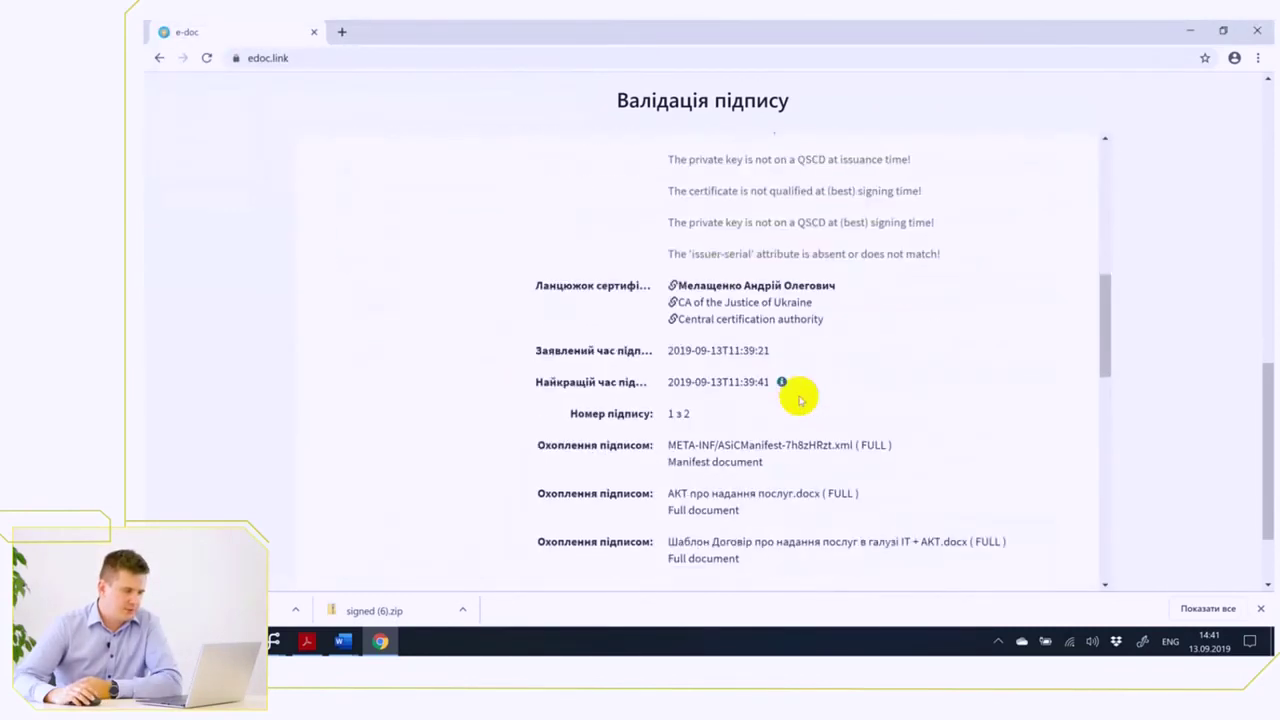
scroll(800, 400, "down", 6)
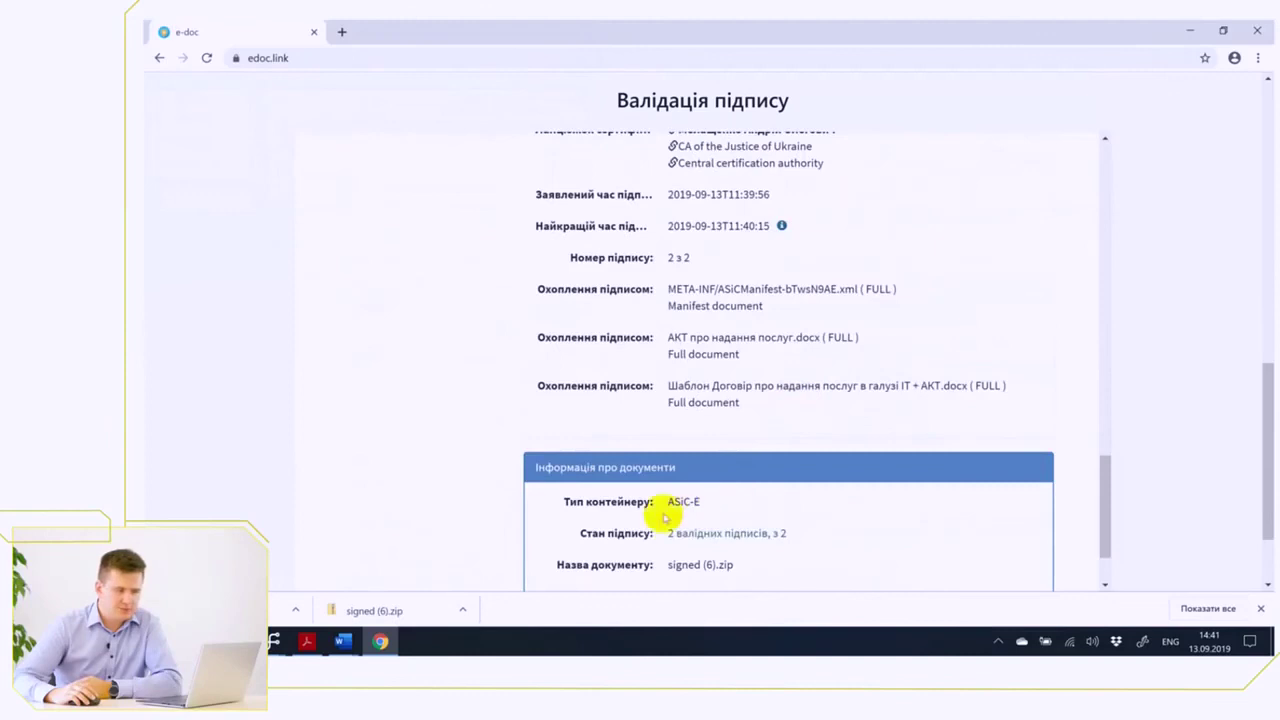
left_click_drag(666, 528, 805, 537)
scroll(720, 445, "up", 3)
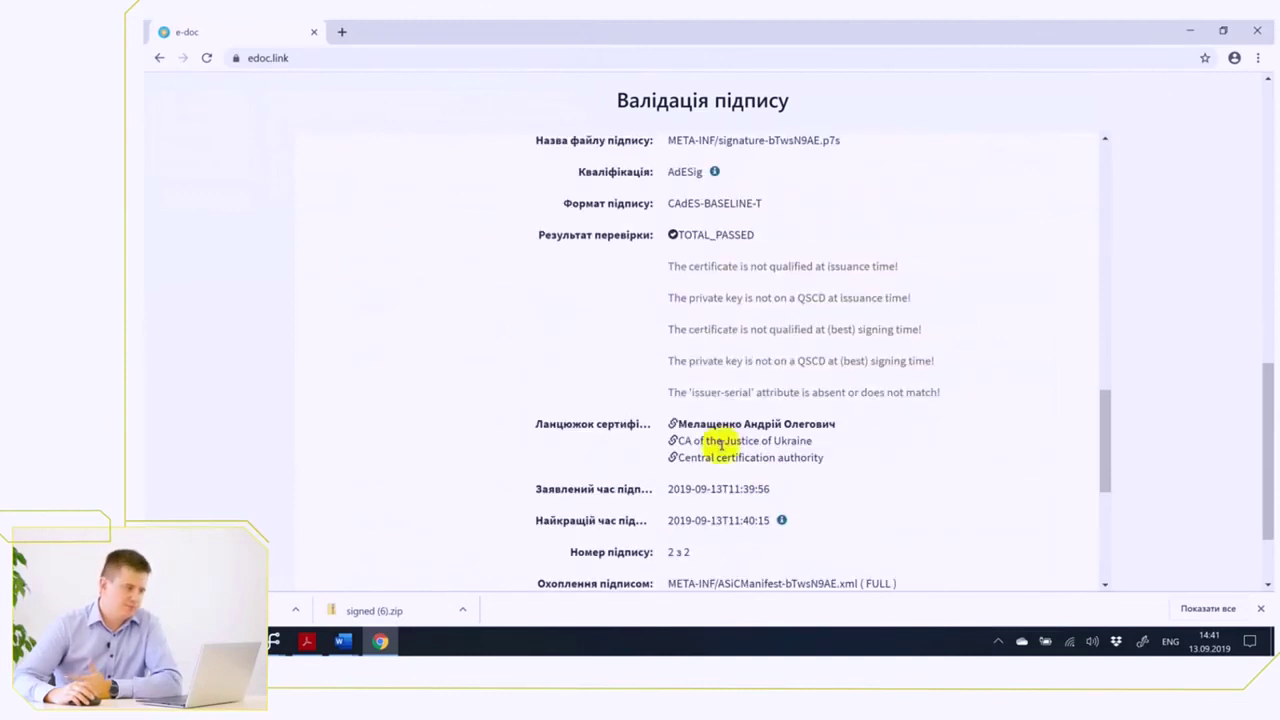
left_click_drag(680, 430, 841, 425)
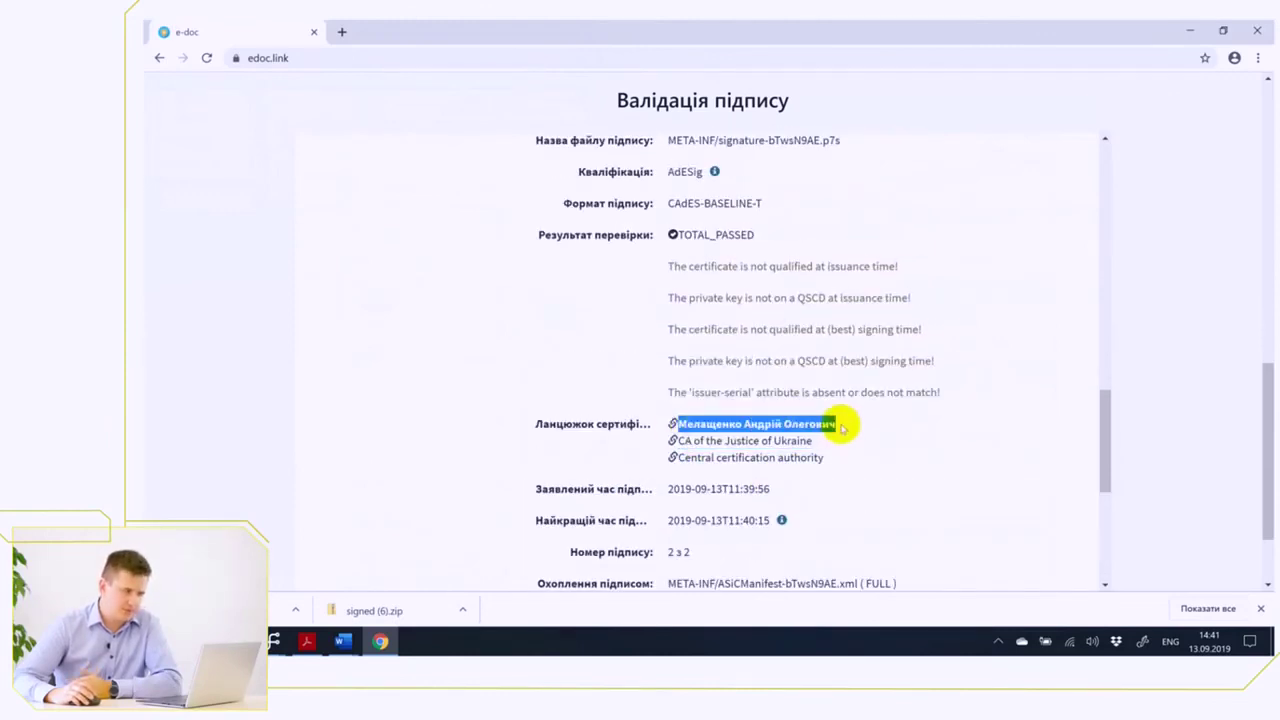
scroll(842, 428, "up", 2)
left_click_drag(773, 288, 870, 293)
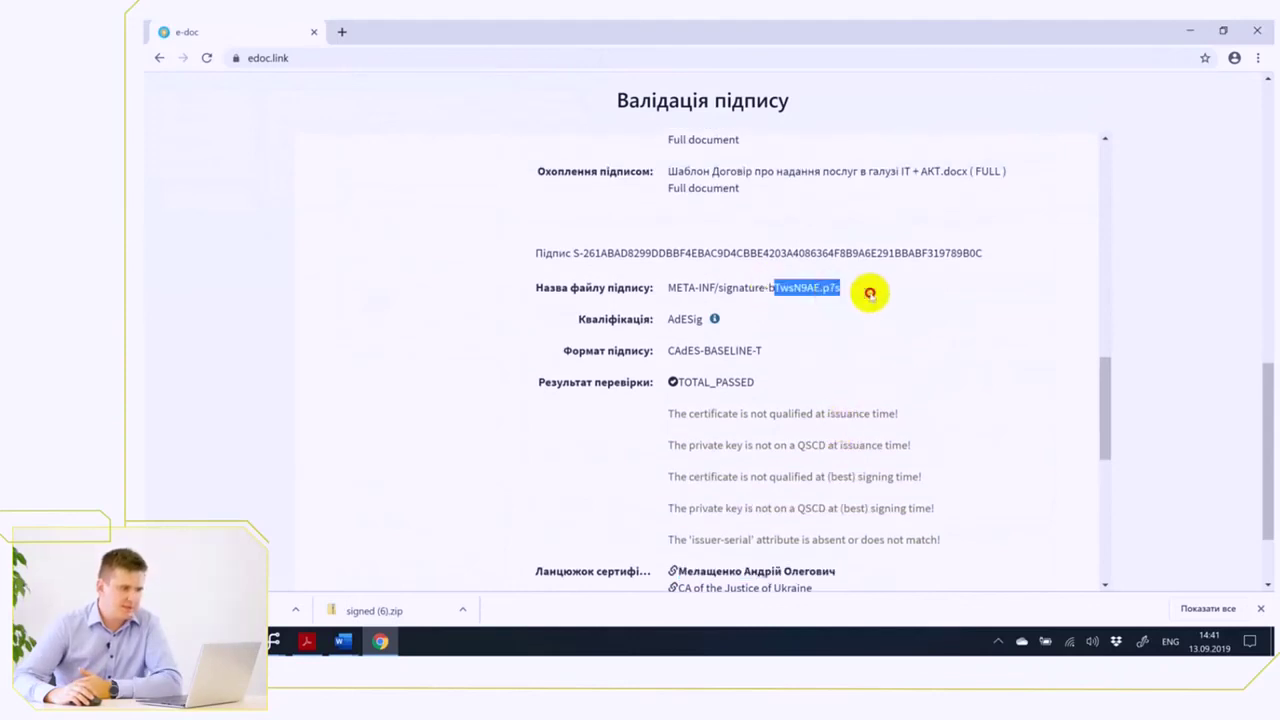
left_click_drag(766, 289, 851, 289)
scroll(840, 315, "up", 2)
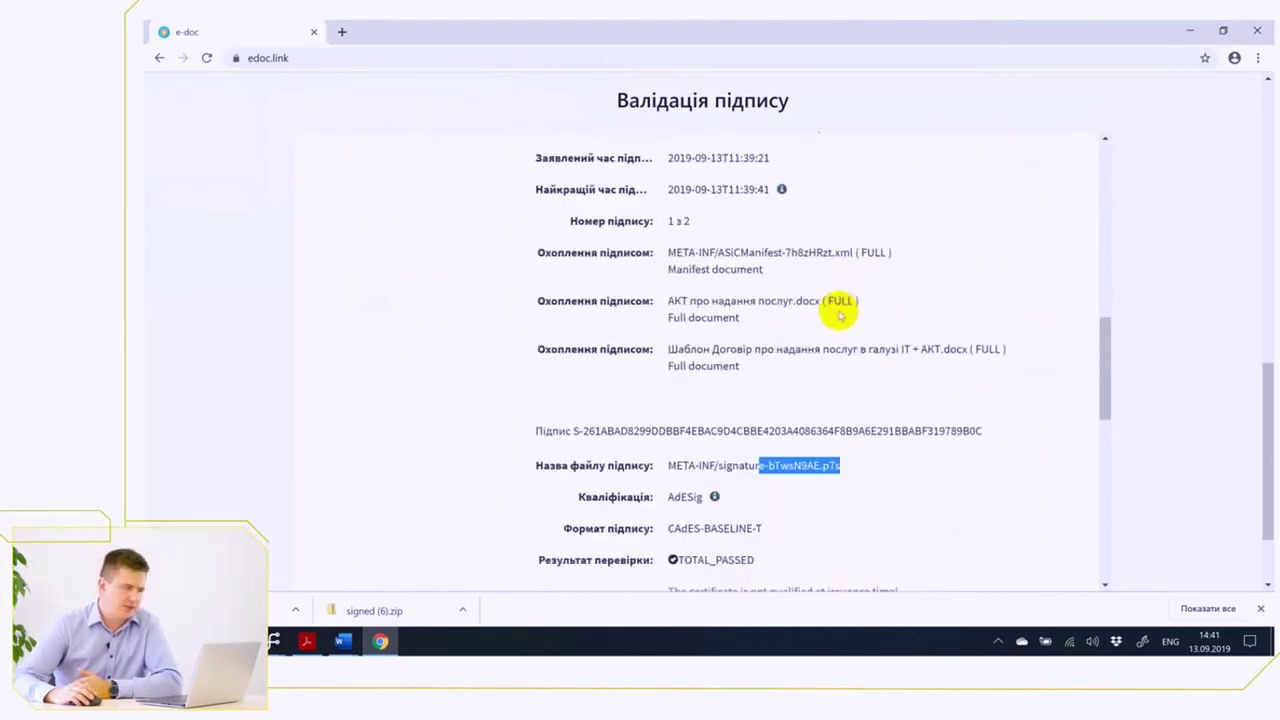
scroll(840, 315, "up", 5)
left_click_drag(764, 219, 873, 238)
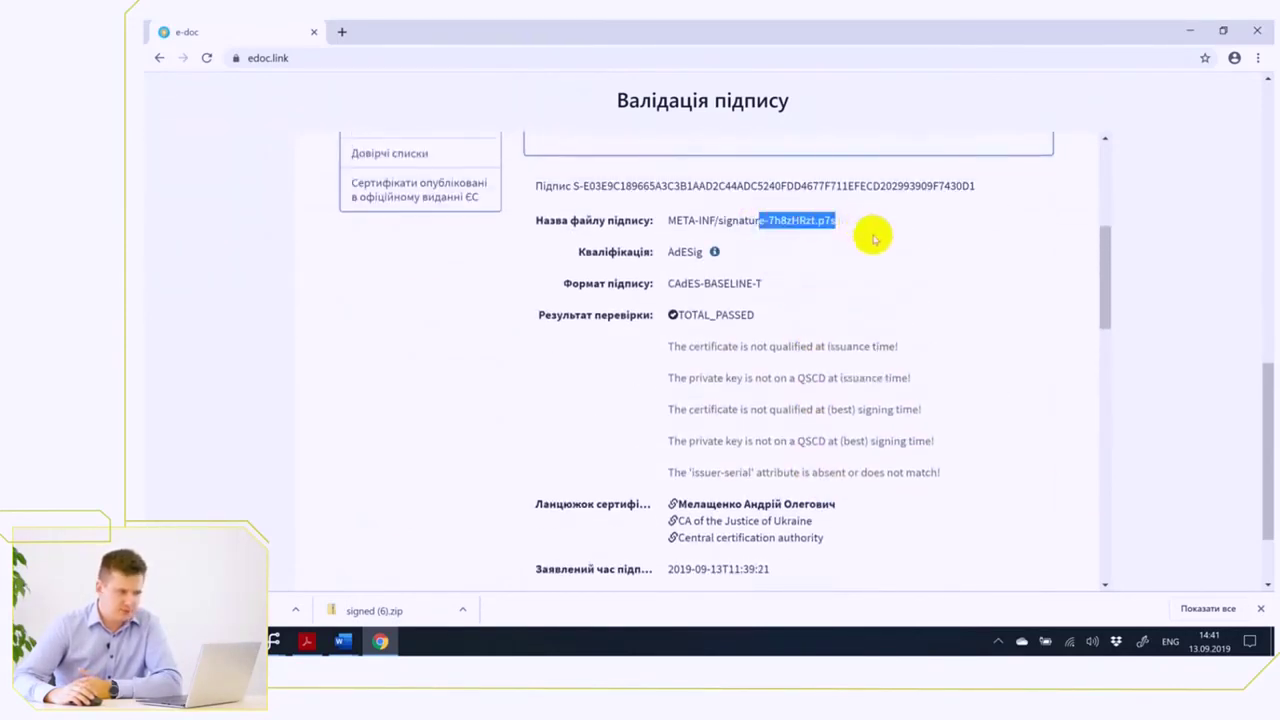